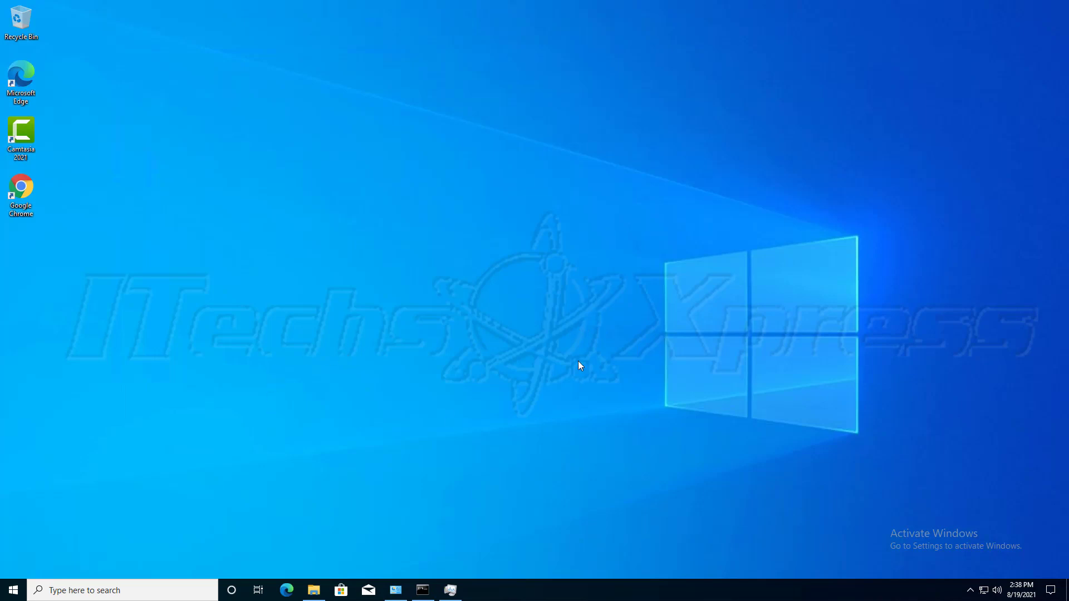
# - View the About page showing Windows 10 Education 20H2, then minimize Settings
pyautogui.click(13, 590)
pyautogui.click(19, 541)
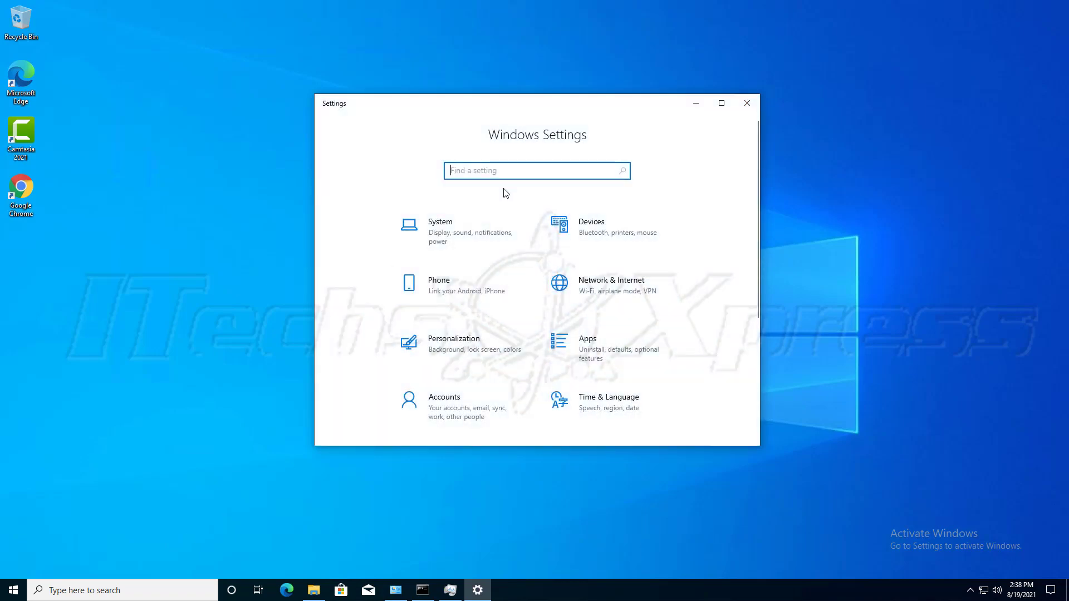
pyautogui.click(467, 240)
pyautogui.scroll(-3, 330, 378)
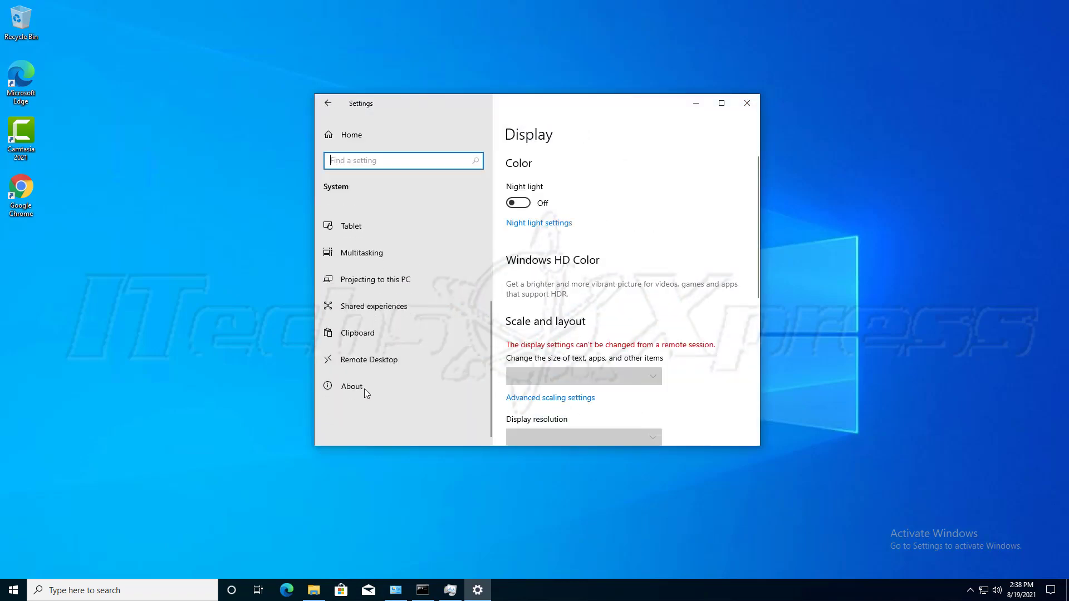
pyautogui.click(364, 387)
pyautogui.scroll(-2, 552, 346)
pyautogui.scroll(-3, 622, 367)
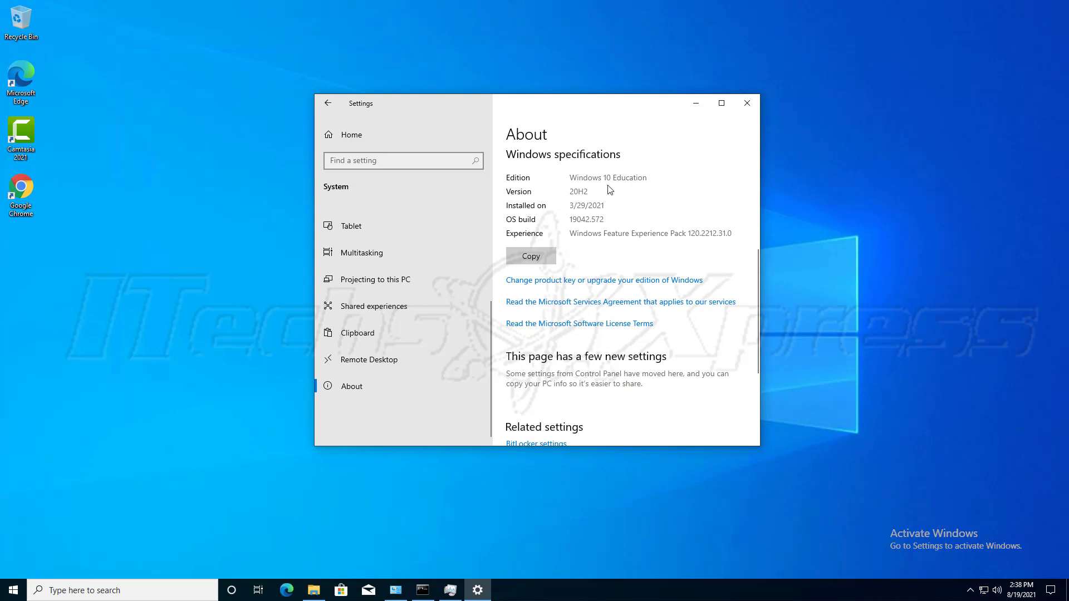
pyautogui.click(694, 105)
# - Refresh Programs and Features so Google Chrome is listed, then minimize it
pyautogui.click(398, 591)
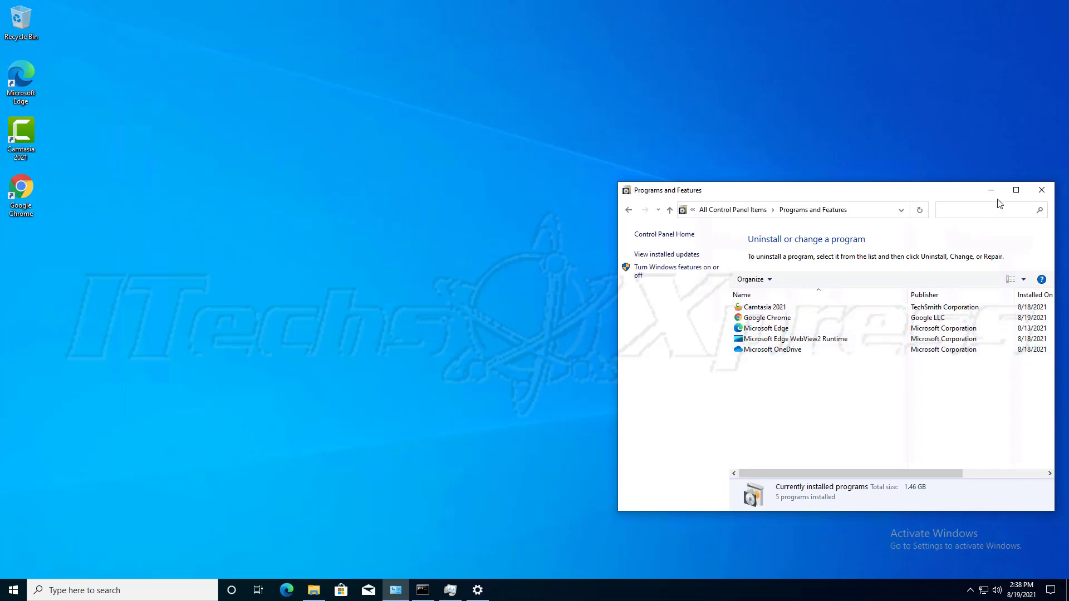
pyautogui.click(919, 210)
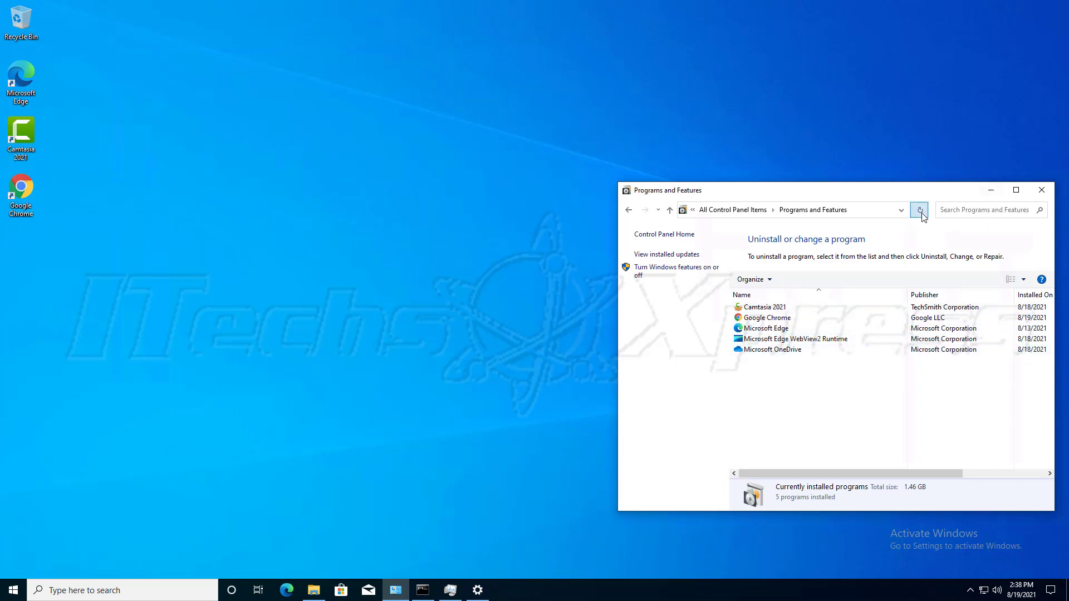
pyautogui.click(991, 190)
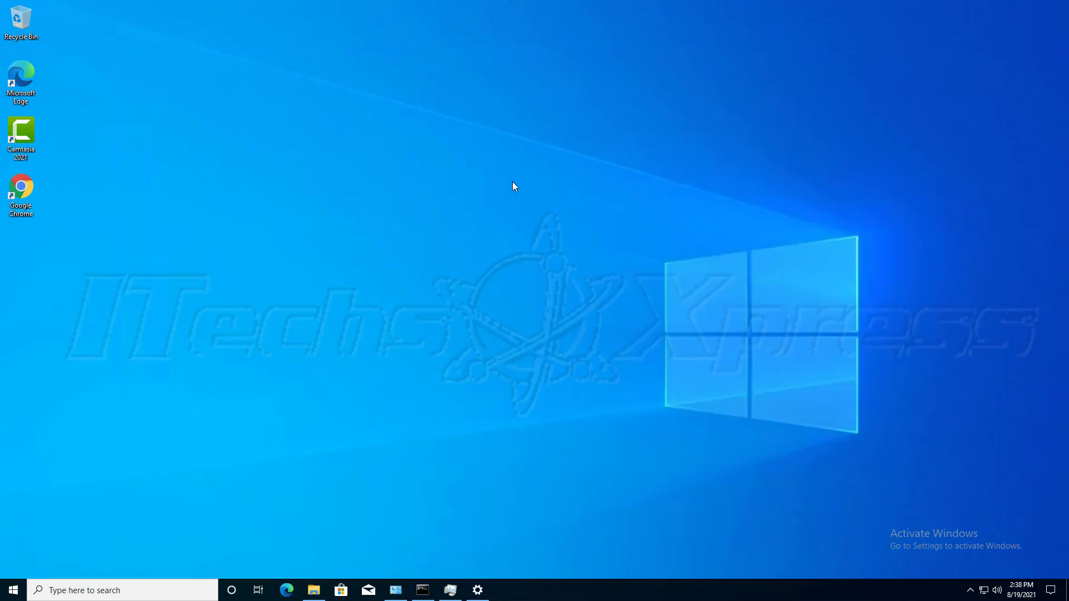
# - Launch Chrome from the desktop and move and widen its window
pyautogui.doubleClick(27, 209)
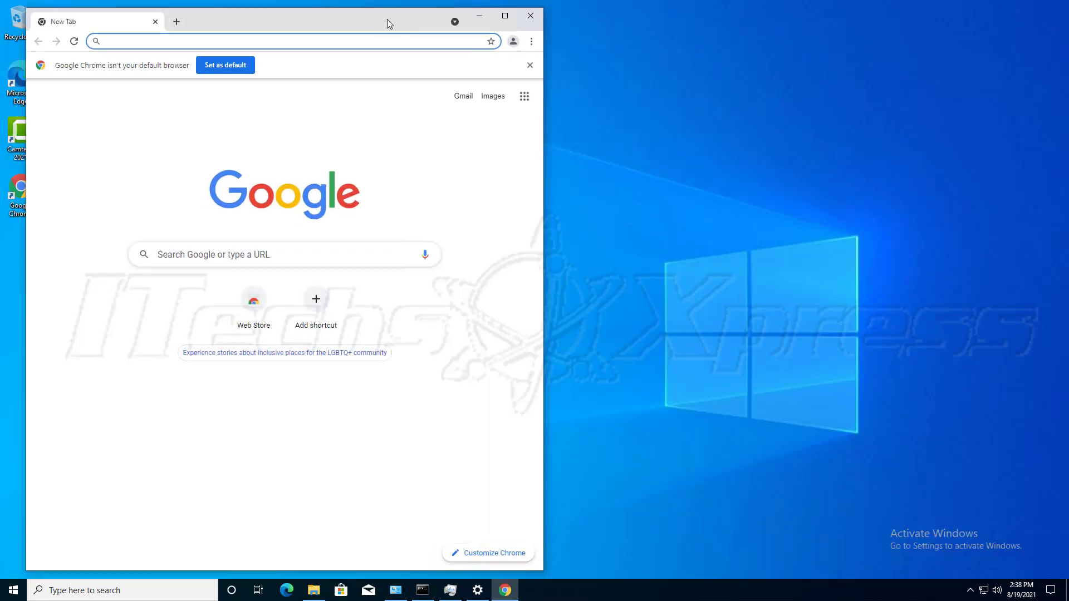
pyautogui.moveTo(387, 20); pyautogui.dragTo(515, 21)
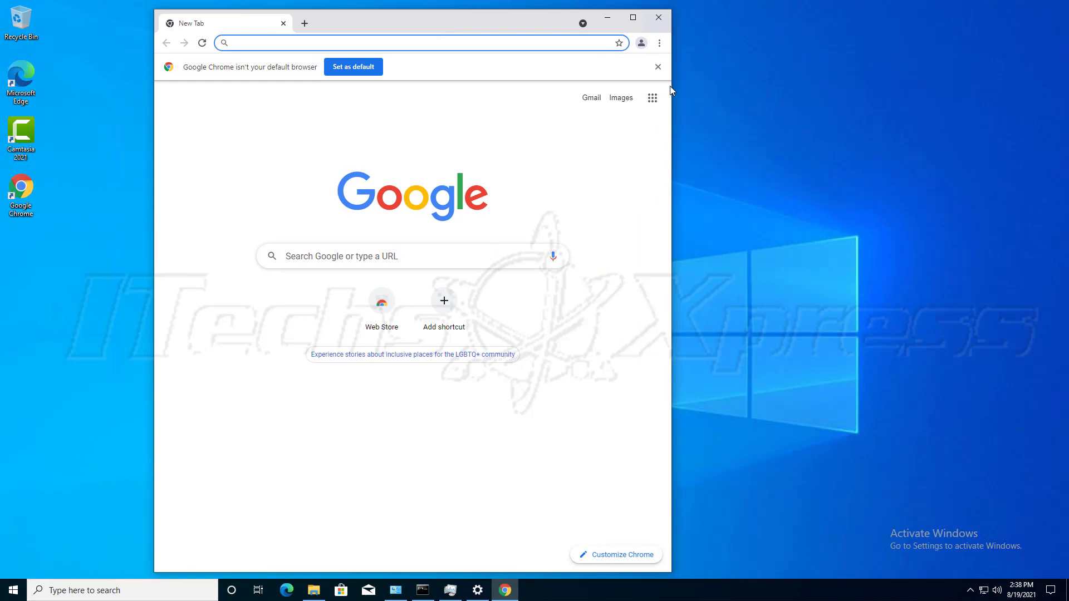
pyautogui.moveTo(692, 93); pyautogui.dragTo(976, 93)
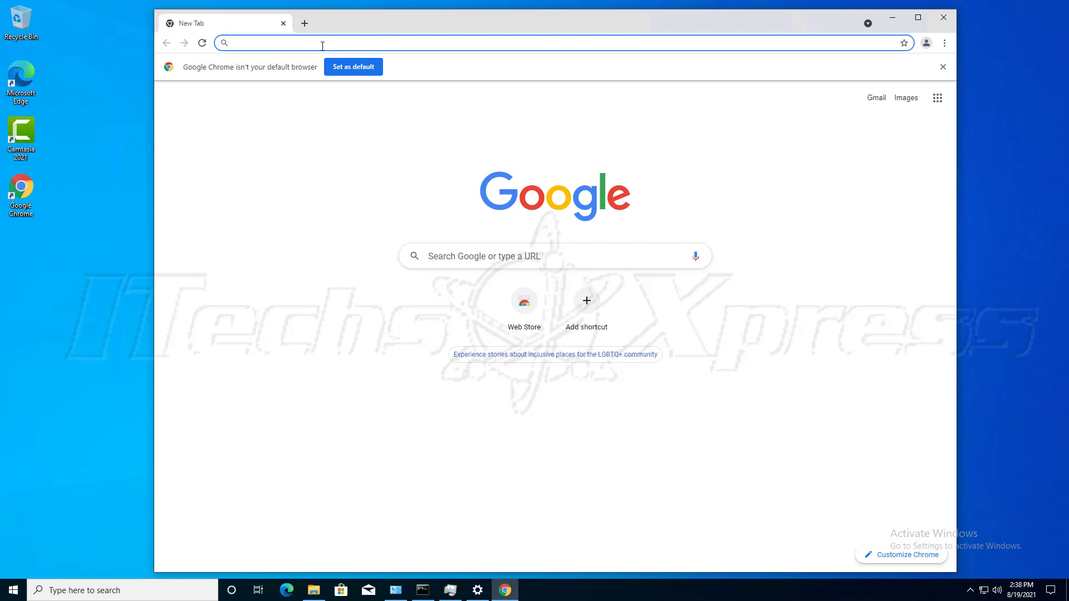
pyautogui.write('www.vex')
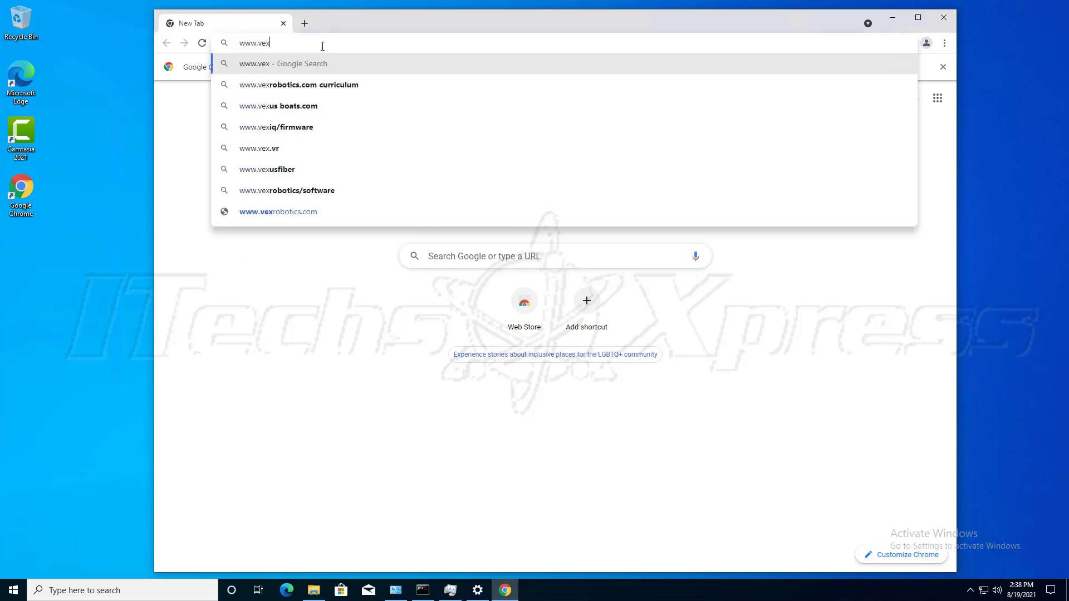
pyautogui.write('robotics.com')
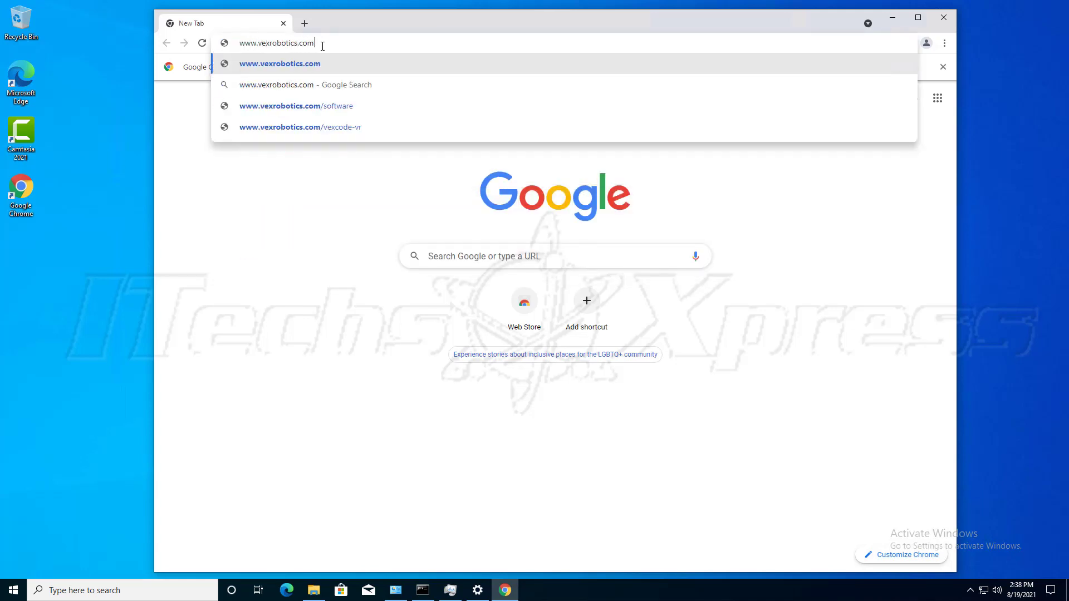
pyautogui.write('/robo')
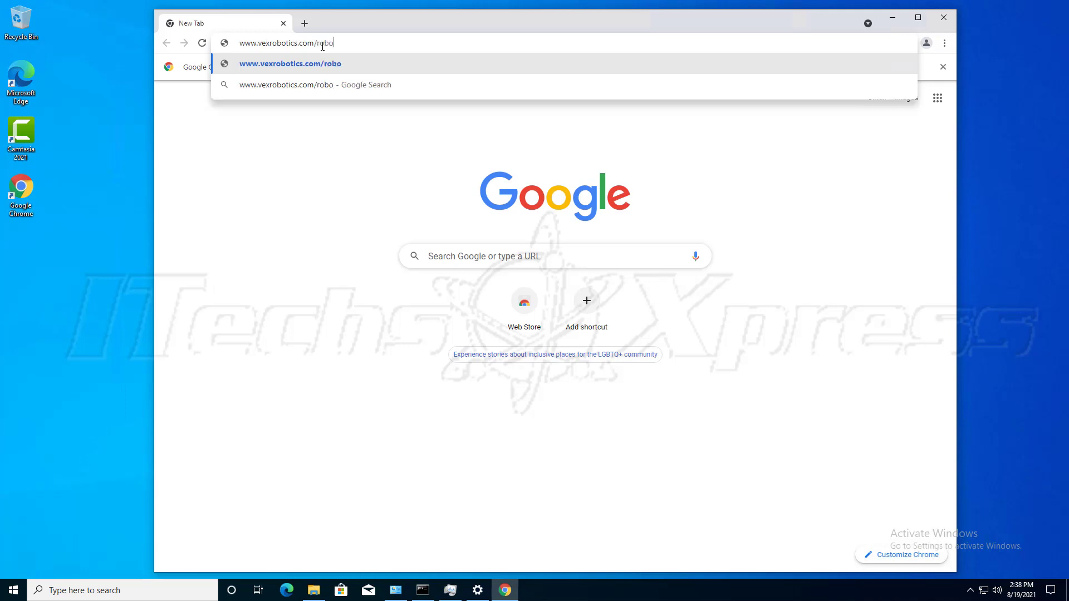
pyautogui.write('tc-')
pyautogui.write('vexedr-')
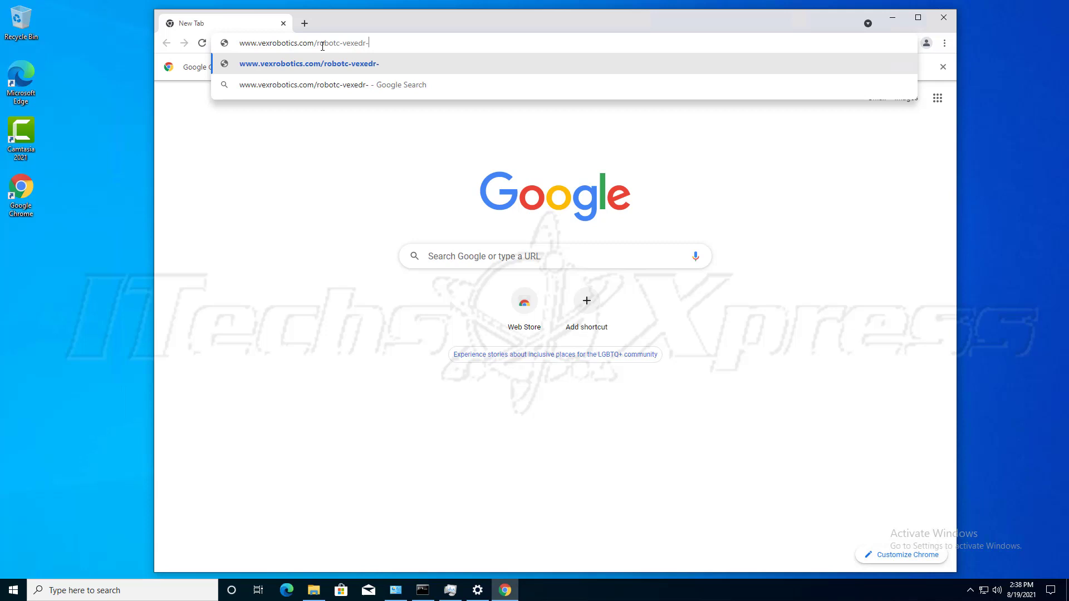
pyautogui.write('vexi')
pyautogui.write('q.h')
pyautogui.write('t')
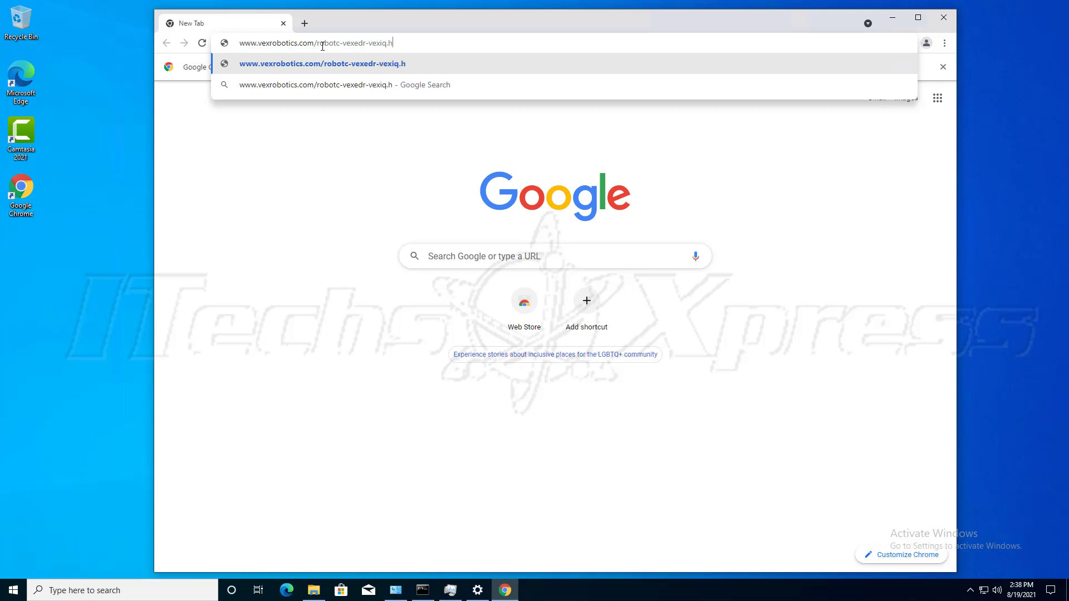
pyautogui.write('m')
# - Trim the typed address to vexrobotics.com and load the VEX Robotics home page
pyautogui.press('BackSpace')
pyautogui.press('BackSpace')
pyautogui.press('BackSpace')
pyautogui.press('BackSpace')
pyautogui.press('BackSpace')
pyautogui.press('BackSpace')
pyautogui.press('BackSpace')
pyautogui.press('BackSpace')
pyautogui.press('BackSpace')
pyautogui.press('BackSpace')
pyautogui.press('BackSpace')
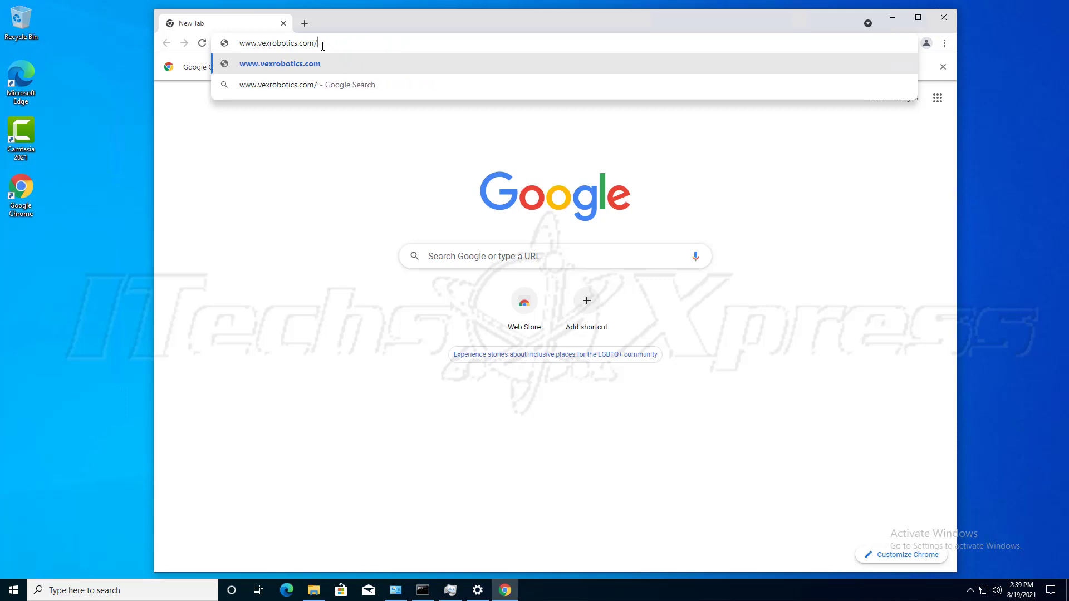
pyautogui.press('Return')
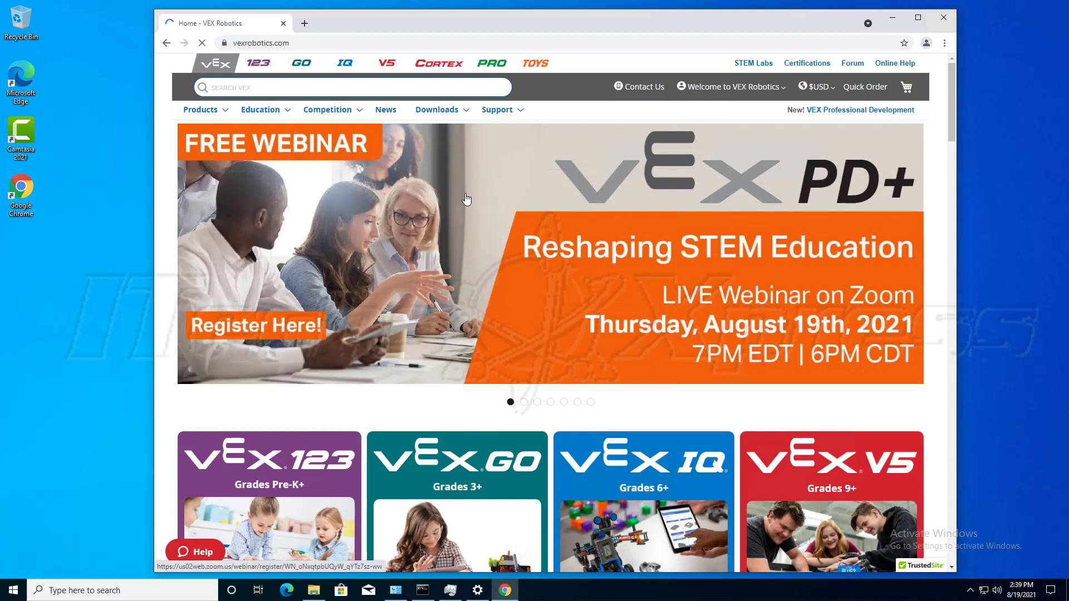
# - Dismiss a webinar tab and navigate via Downloads to the VEXcode software page
pyautogui.click(465, 198)
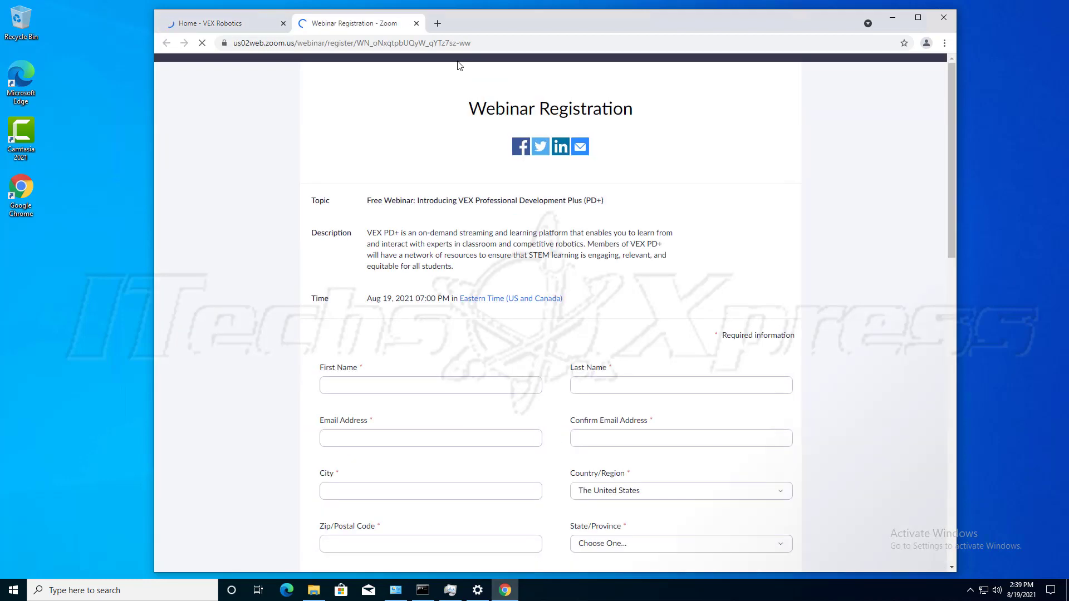
pyautogui.click(416, 23)
pyautogui.moveTo(437, 110)
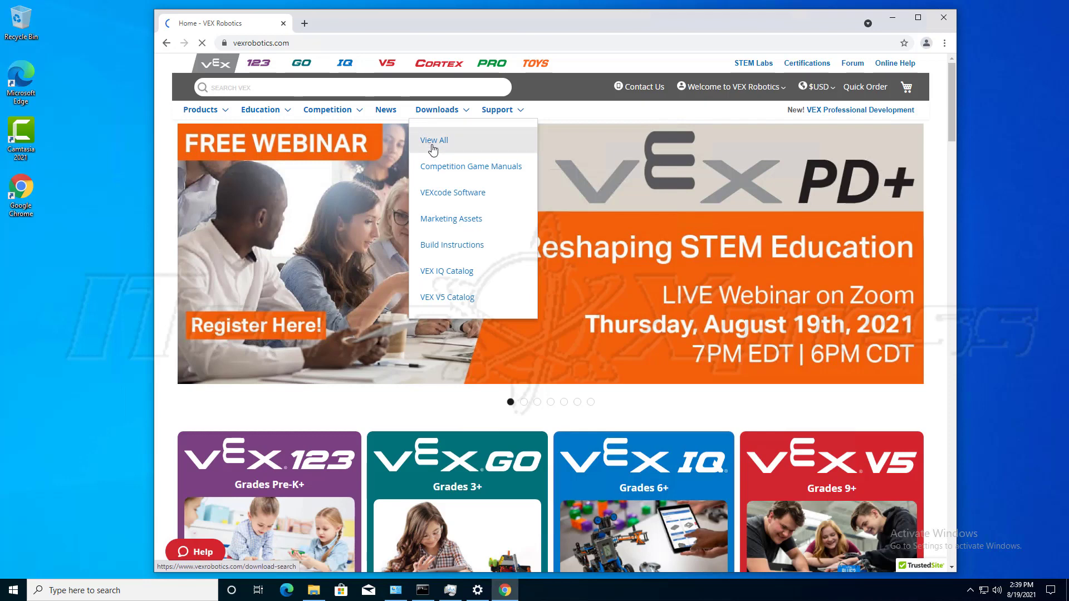
pyautogui.click(429, 135)
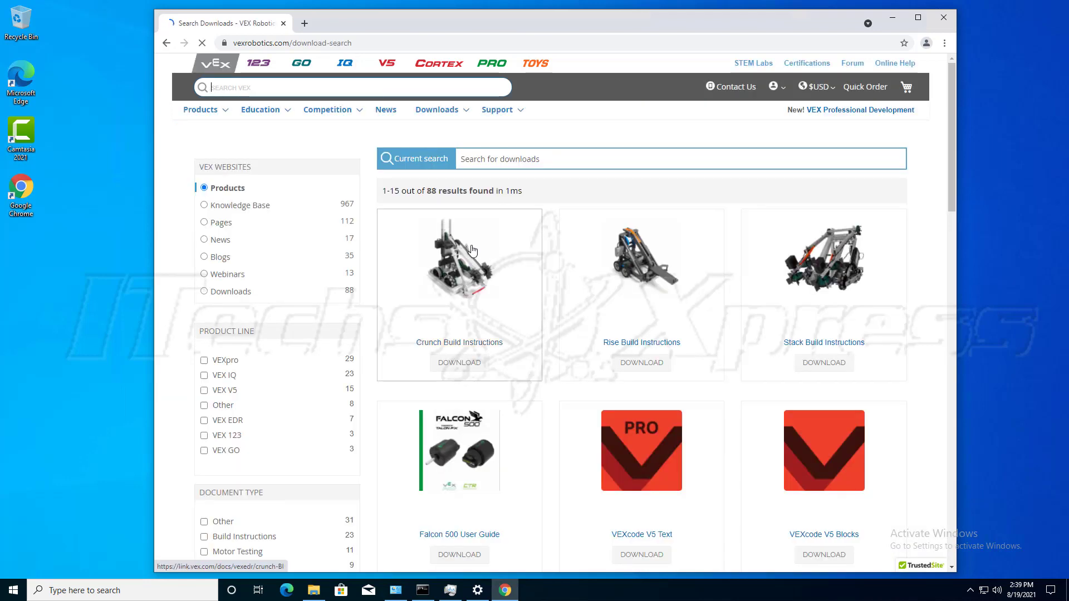
pyautogui.scroll(-2, 348, 260)
pyautogui.scroll(-1, 348, 260)
pyautogui.scroll(-2, 349, 262)
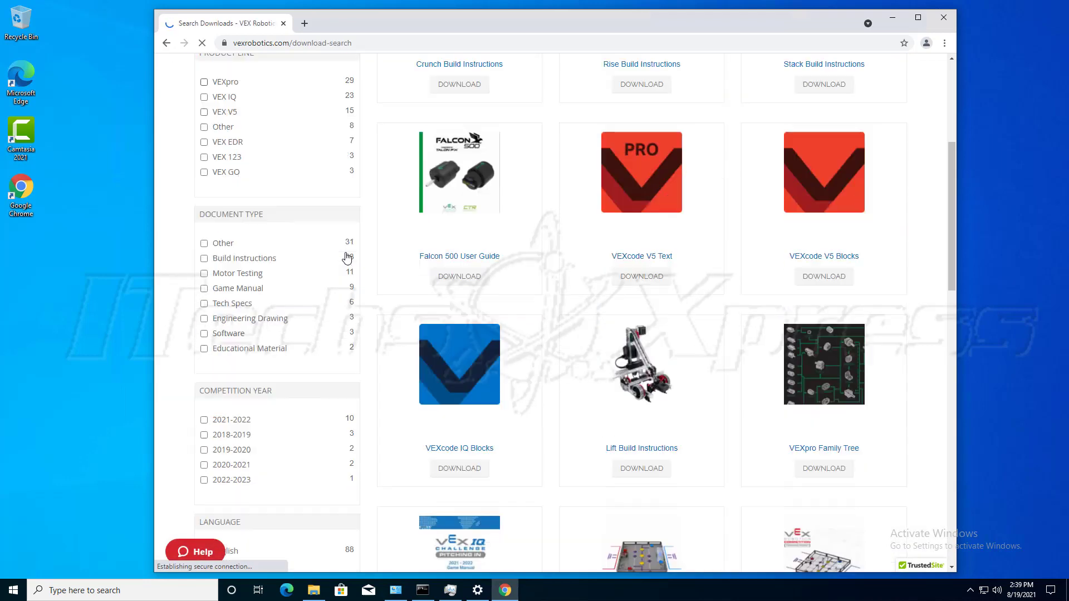
pyautogui.scroll(-1, 353, 261)
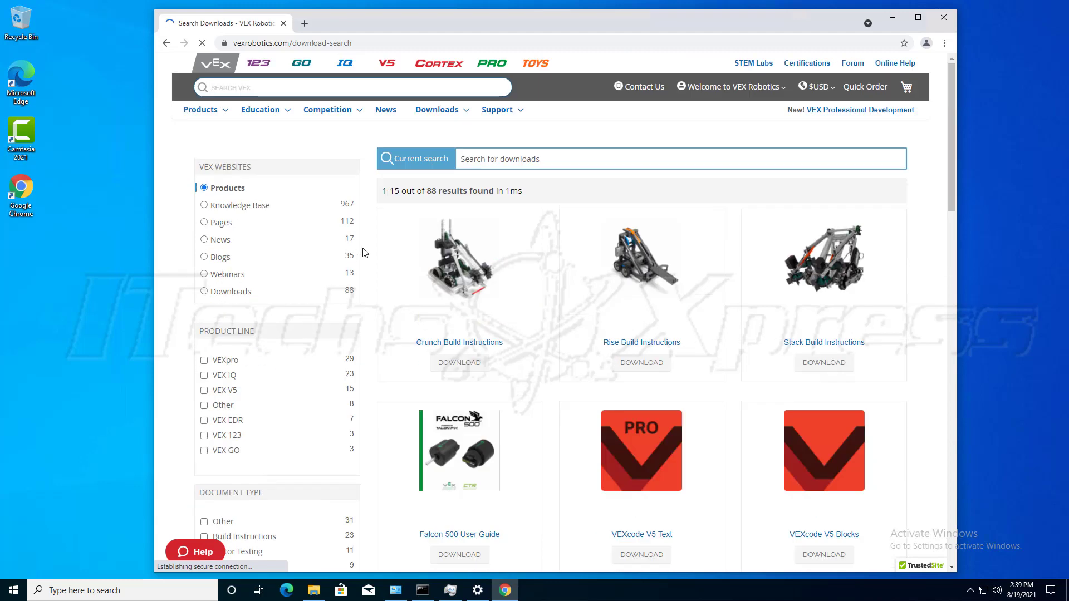
pyautogui.moveTo(437, 109)
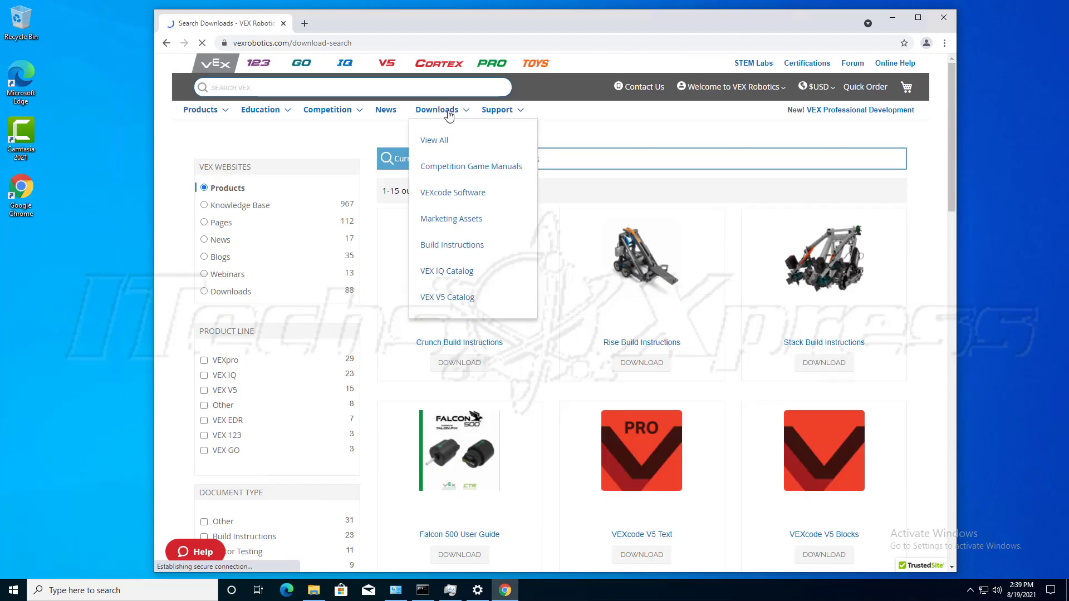
pyautogui.click(453, 194)
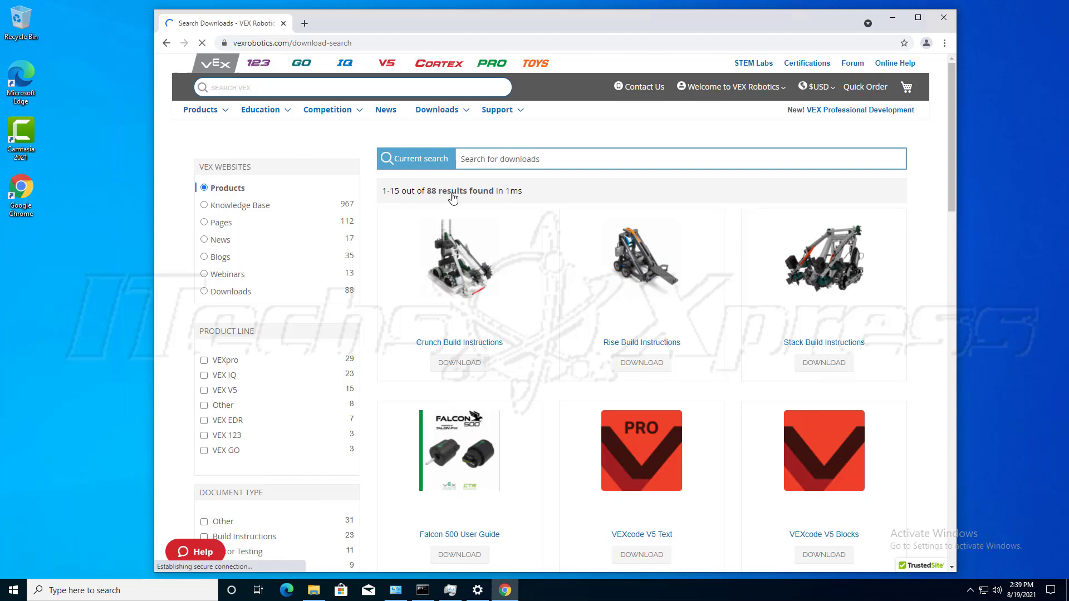
pyautogui.scroll(-2, 437, 234)
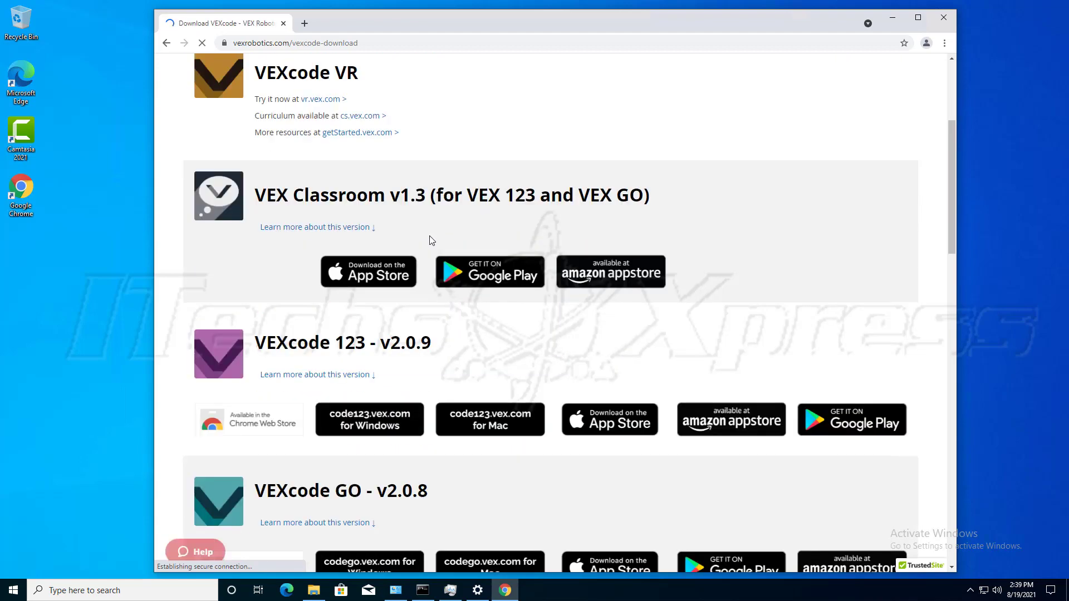
pyautogui.scroll(-3, 432, 241)
pyautogui.scroll(-2, 427, 238)
pyautogui.scroll(-1, 427, 241)
pyautogui.scroll(-2, 426, 242)
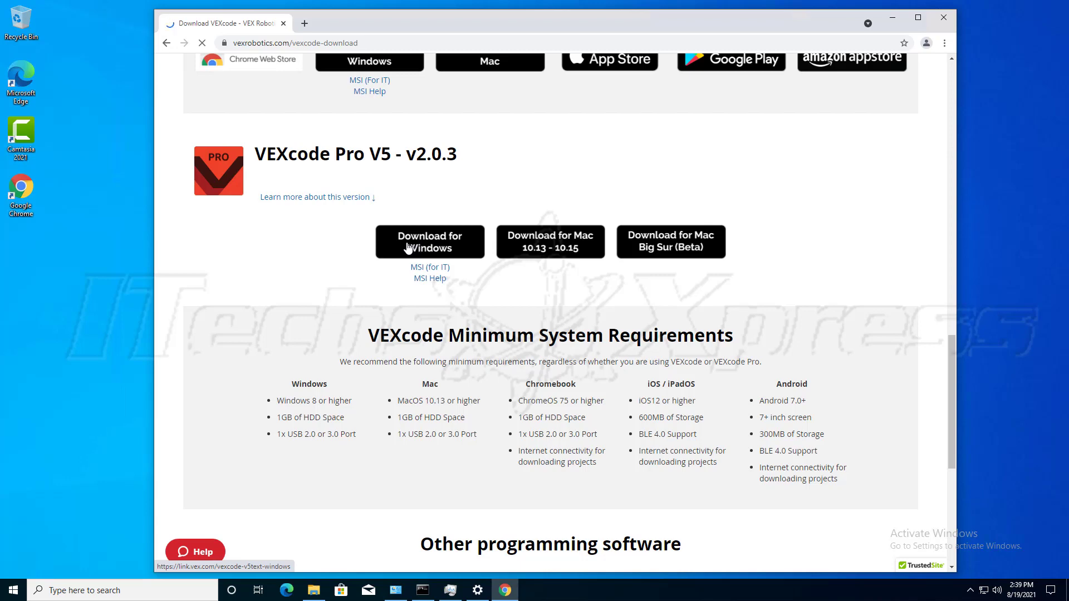
pyautogui.scroll(-1, 408, 248)
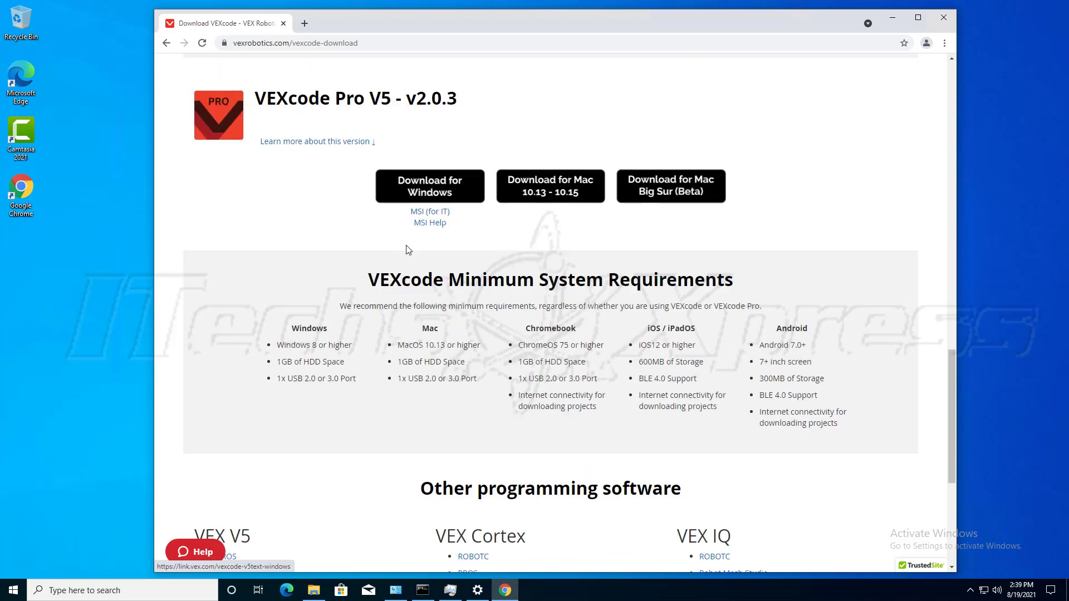
pyautogui.scroll(-1, 406, 245)
pyautogui.scroll(-2, 407, 246)
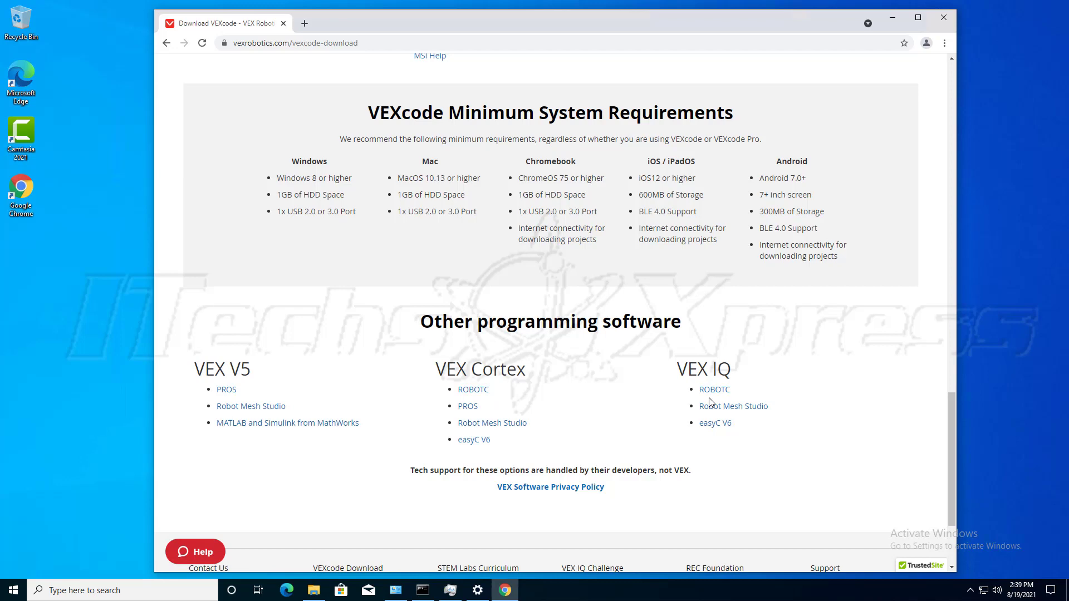
# - Follow the ROBOTC link under VEX Cortex to the ROBOTC 4.x product page
pyautogui.click(476, 392)
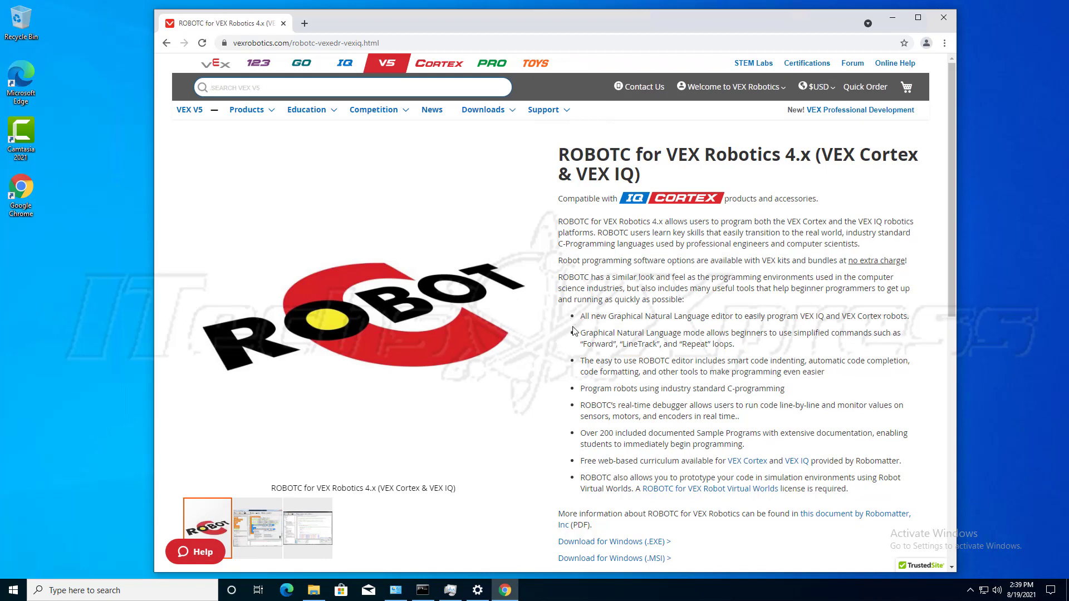
pyautogui.scroll(-2, 703, 270)
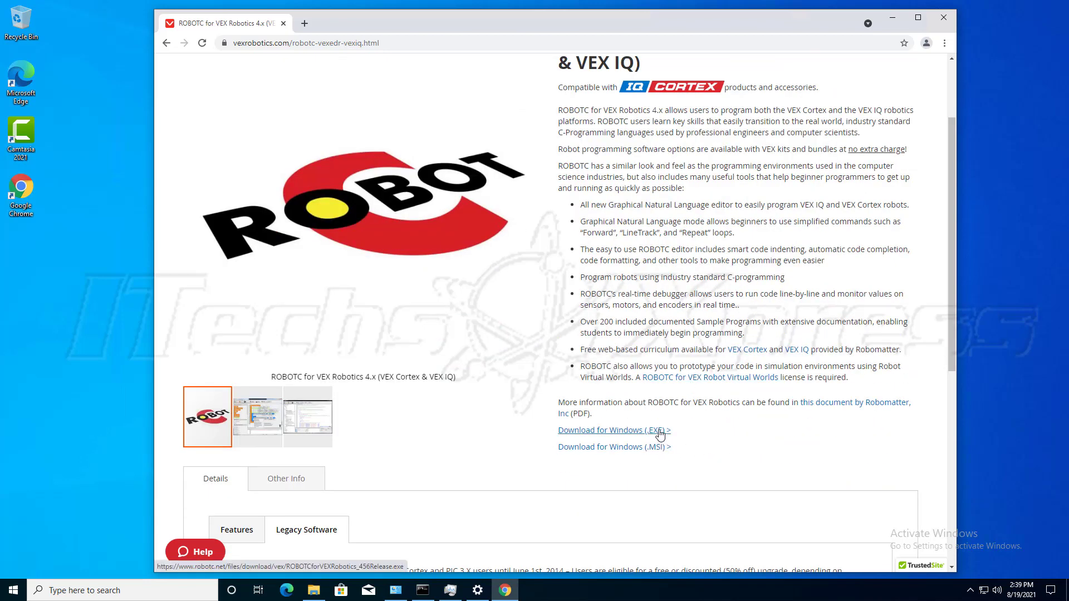
# - Download the ROBOTC Windows installer as both the .EXE and the .MSI package
pyautogui.click(660, 434)
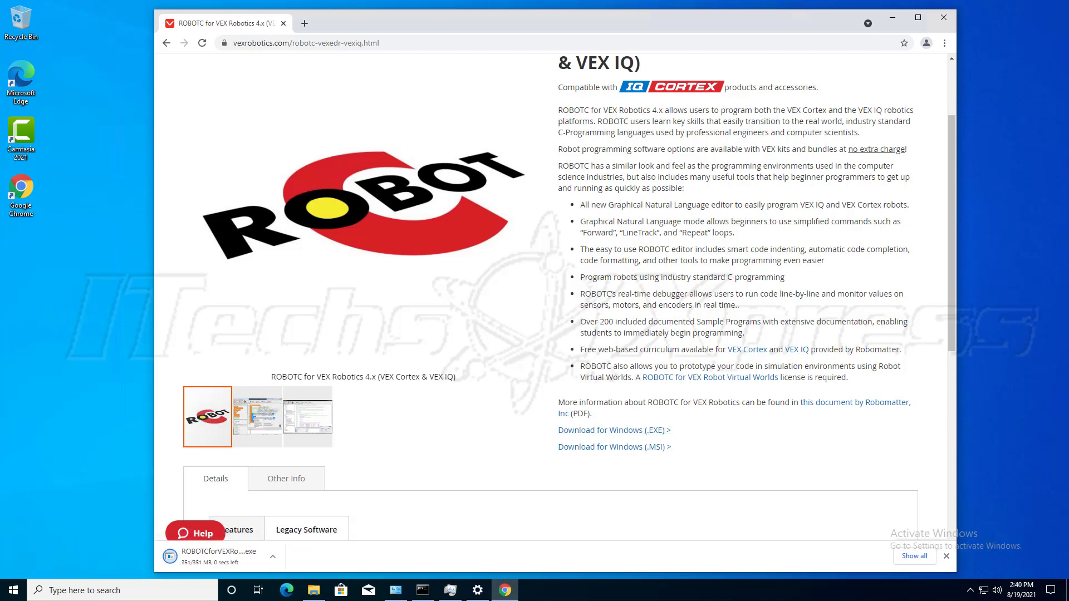
pyautogui.click(639, 448)
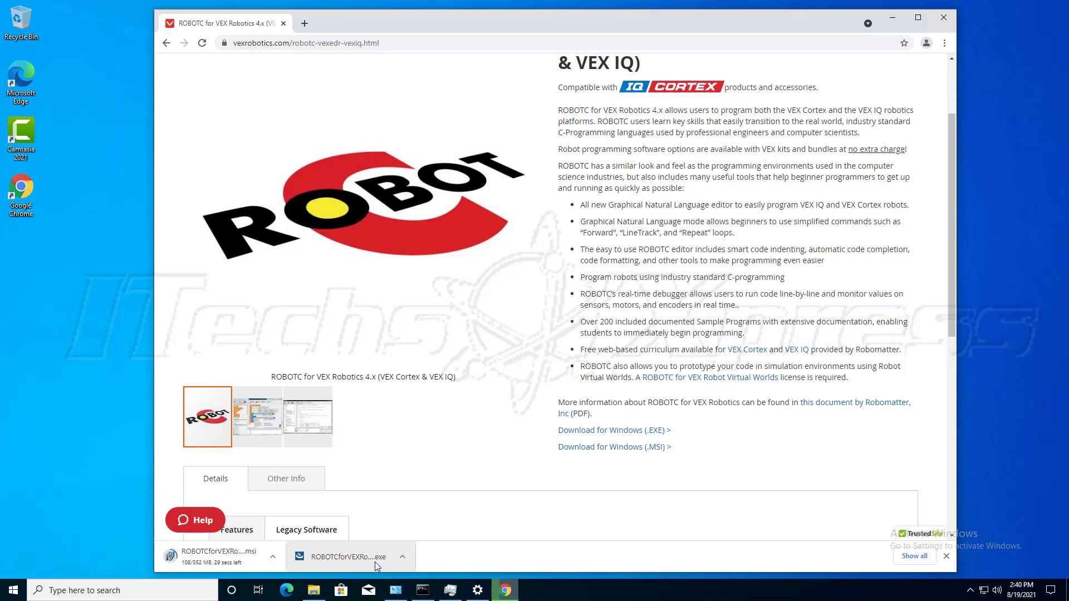
# - Run the downloaded ROBOTC .exe from the download bar and minimize Chrome
pyautogui.click(377, 567)
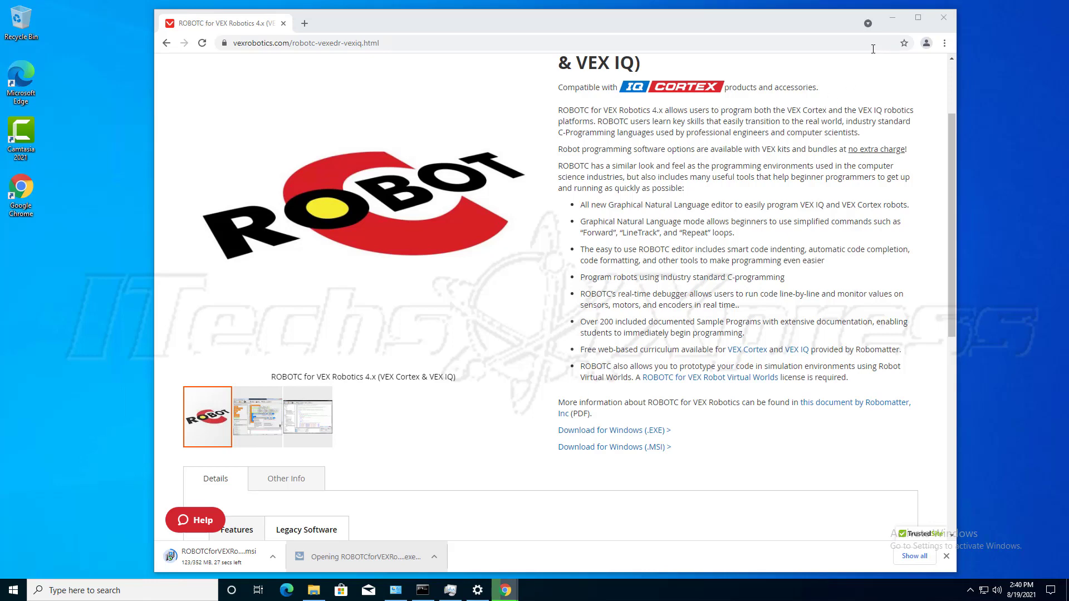
pyautogui.click(893, 17)
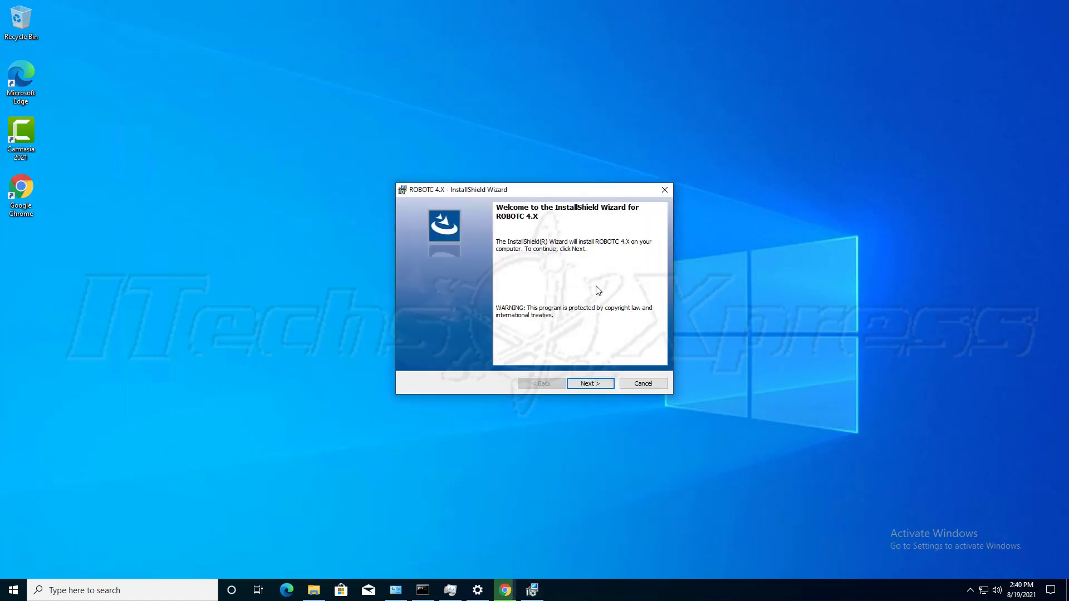
# - Accept the ROBOTC 4.X license terms and keep the default destination folder
pyautogui.click(589, 384)
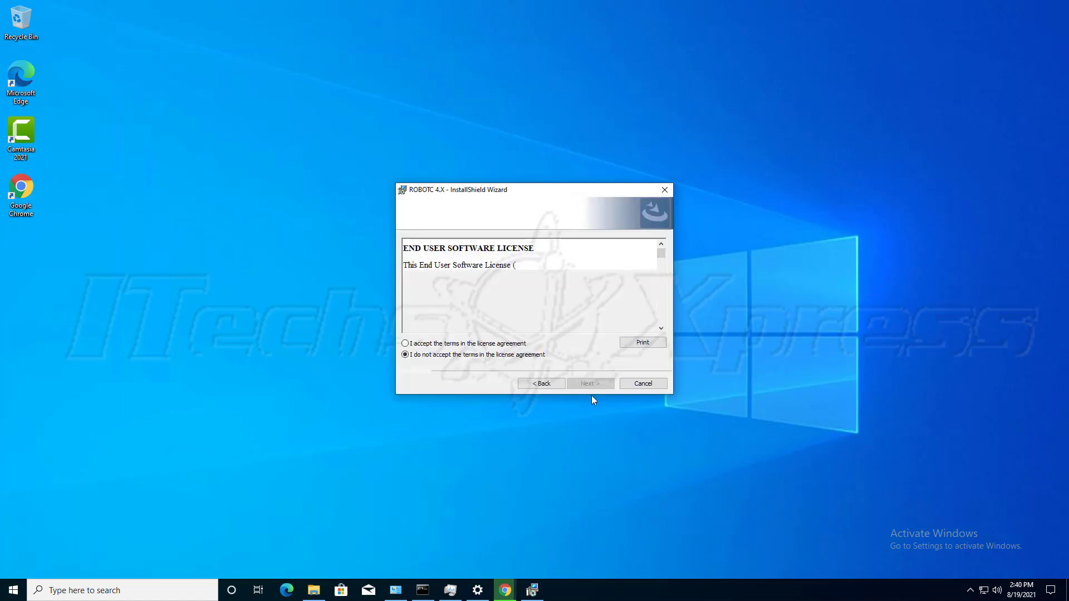
pyautogui.click(525, 344)
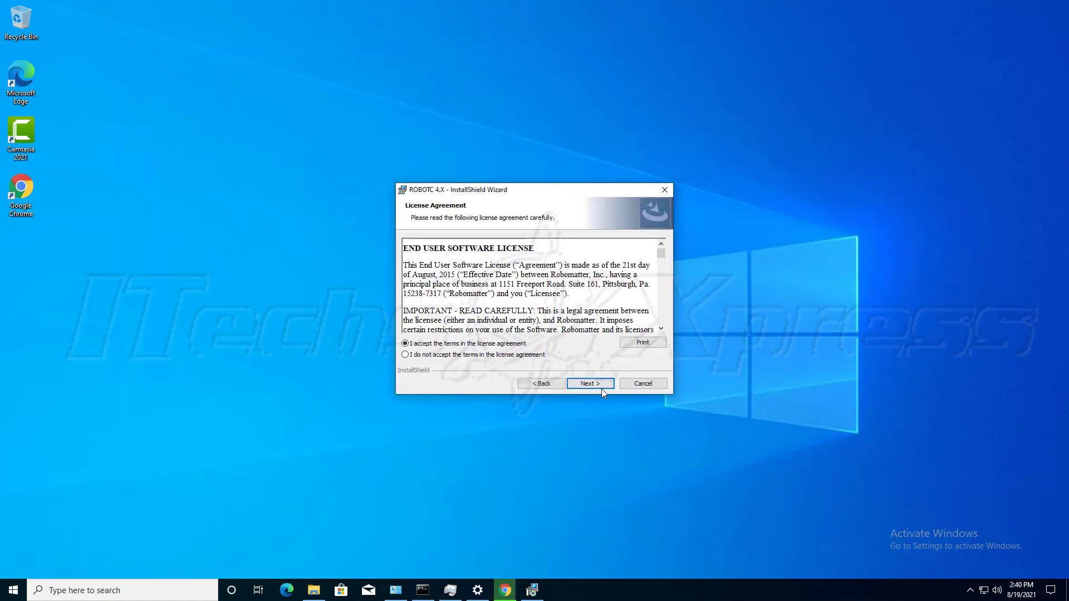
pyautogui.click(601, 386)
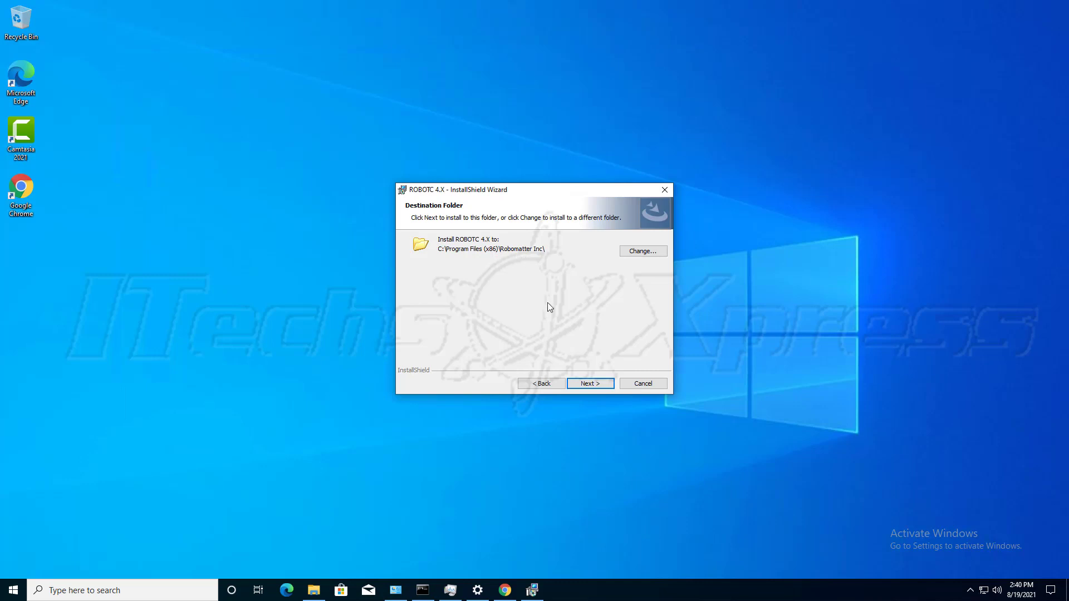
pyautogui.click(590, 385)
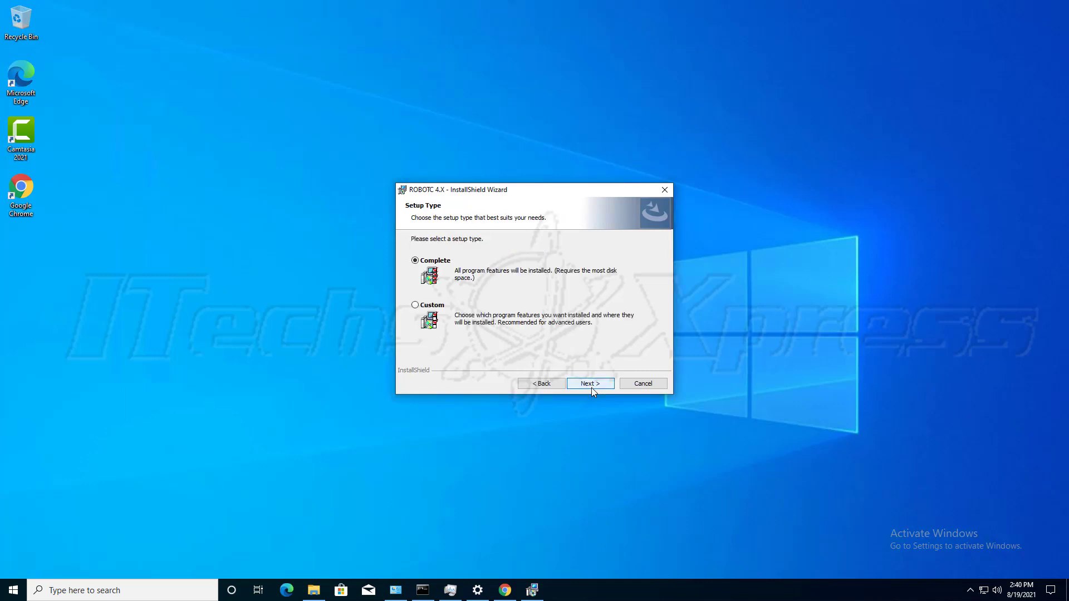
# - Review the Custom setup features, choose the Complete setup type and start installing
pyautogui.click(596, 387)
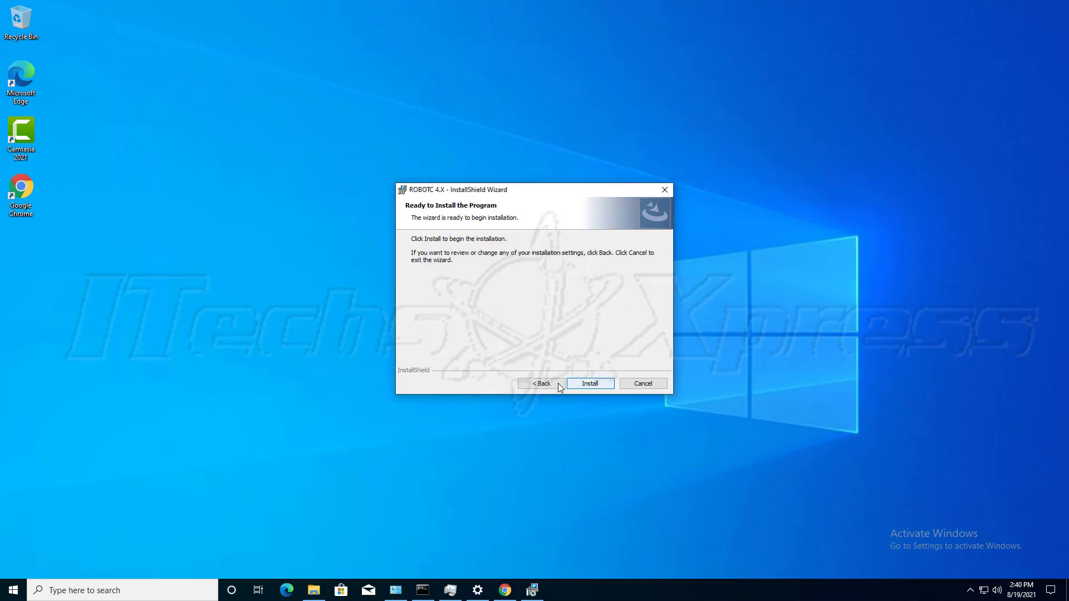
pyautogui.click(543, 384)
pyautogui.click(590, 384)
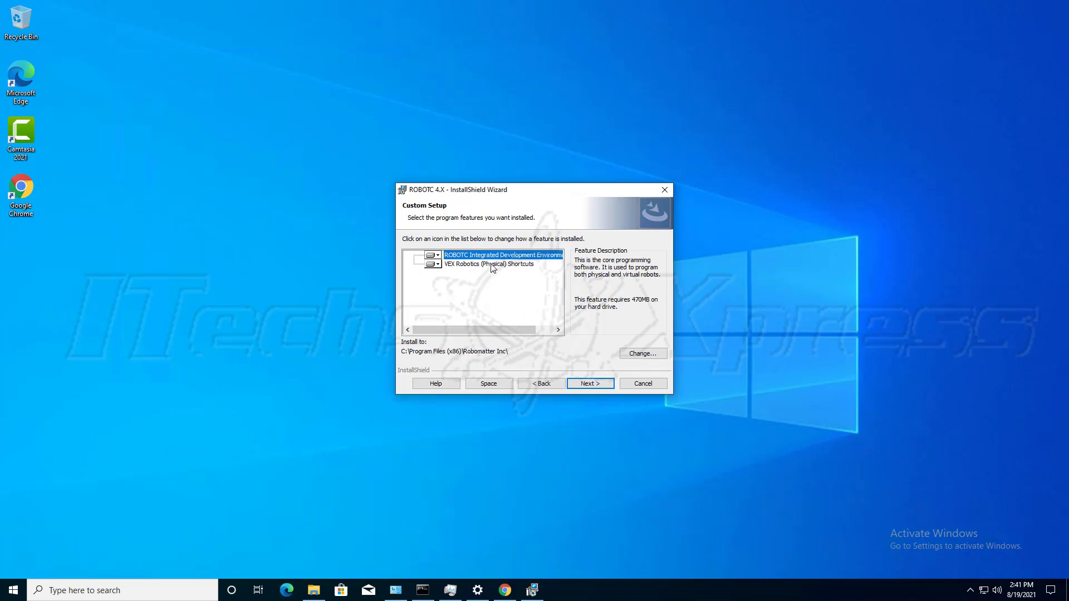
pyautogui.click(550, 385)
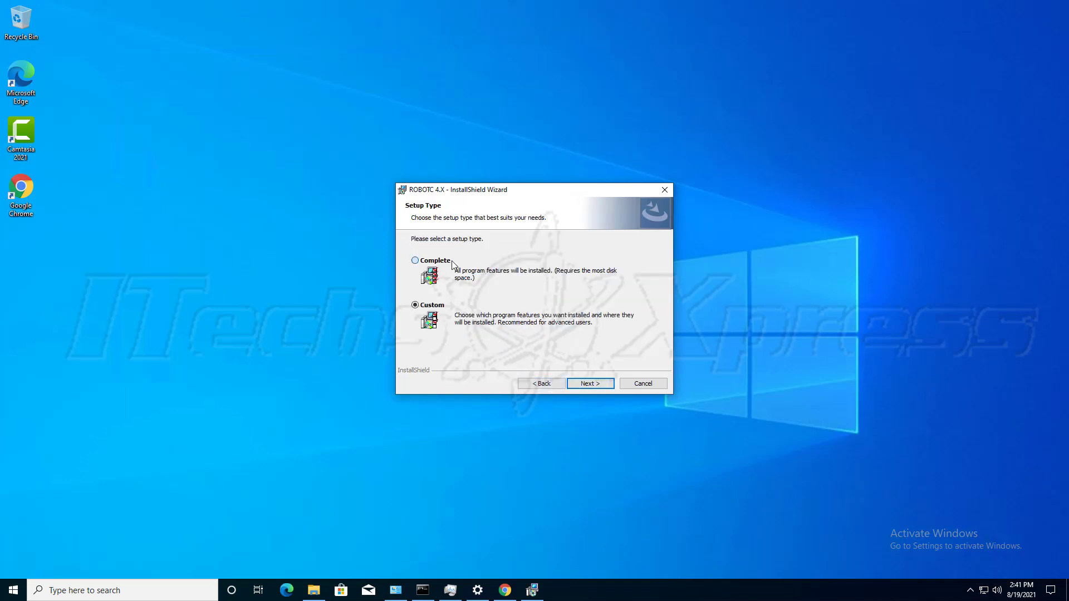
pyautogui.click(435, 261)
pyautogui.click(595, 384)
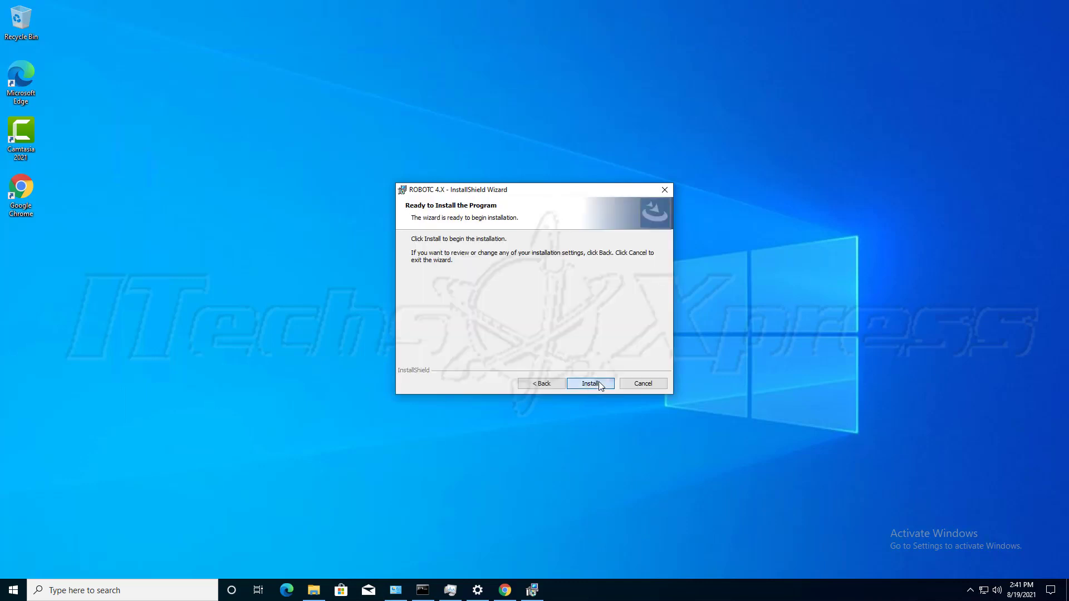
pyautogui.click(598, 384)
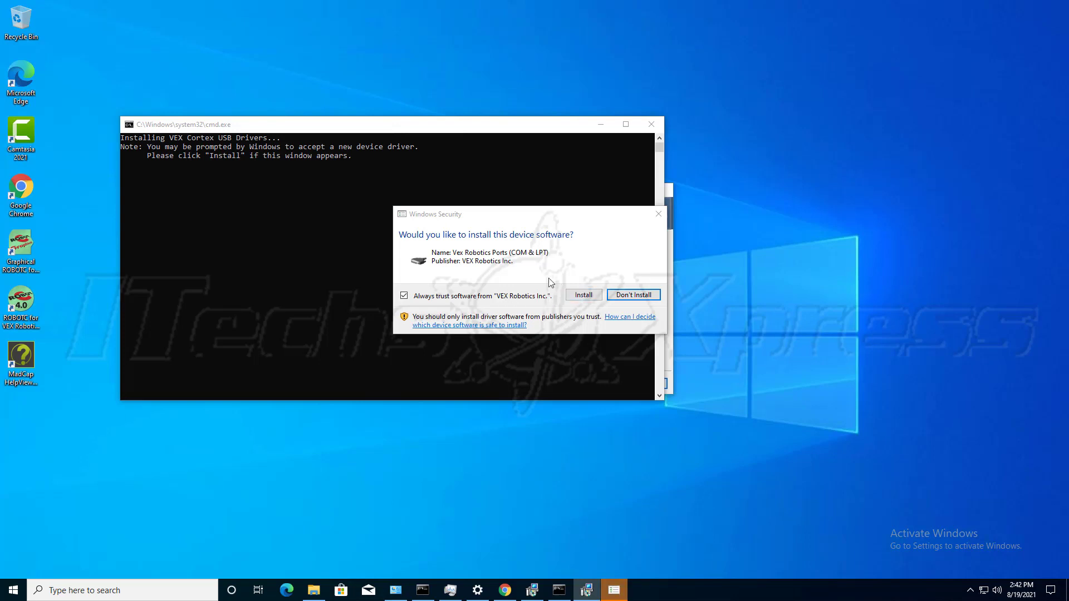
# - Approve the VEX Robotics port driver install and reposition the setup wizard
pyautogui.click(590, 299)
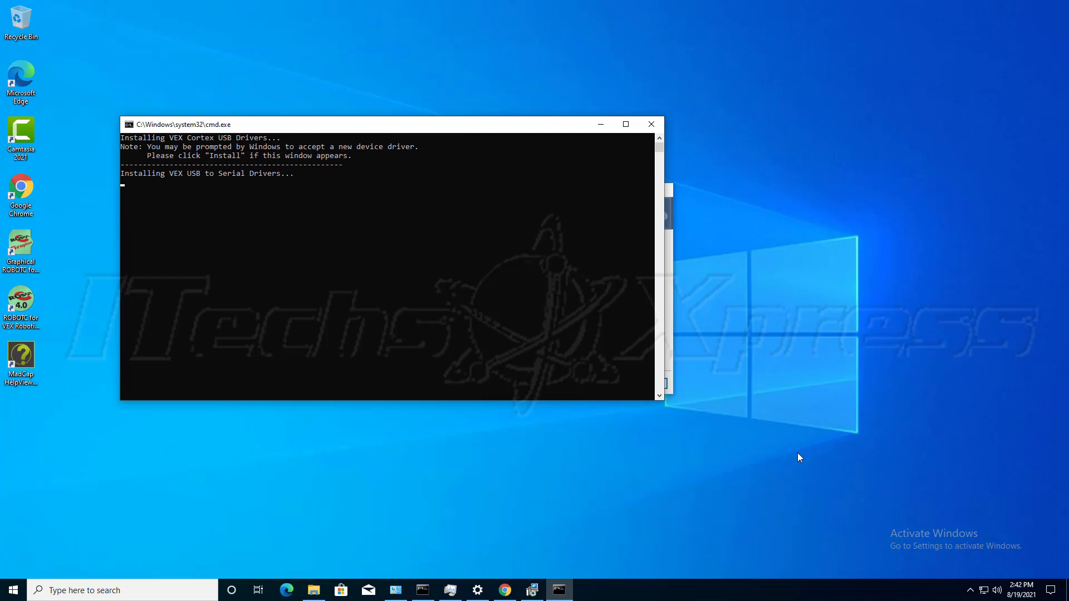
pyautogui.click(670, 319)
pyautogui.moveTo(558, 197); pyautogui.dragTo(857, 183)
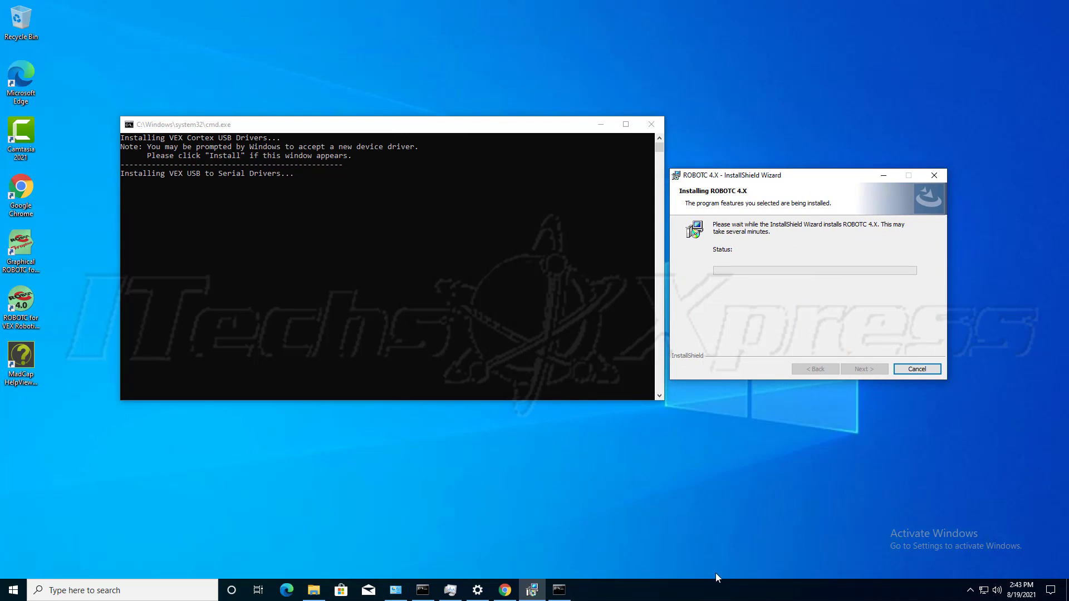
# - Launch Task Manager from the taskbar and move the DriverInstaller console aside
pyautogui.rightClick(716, 590)
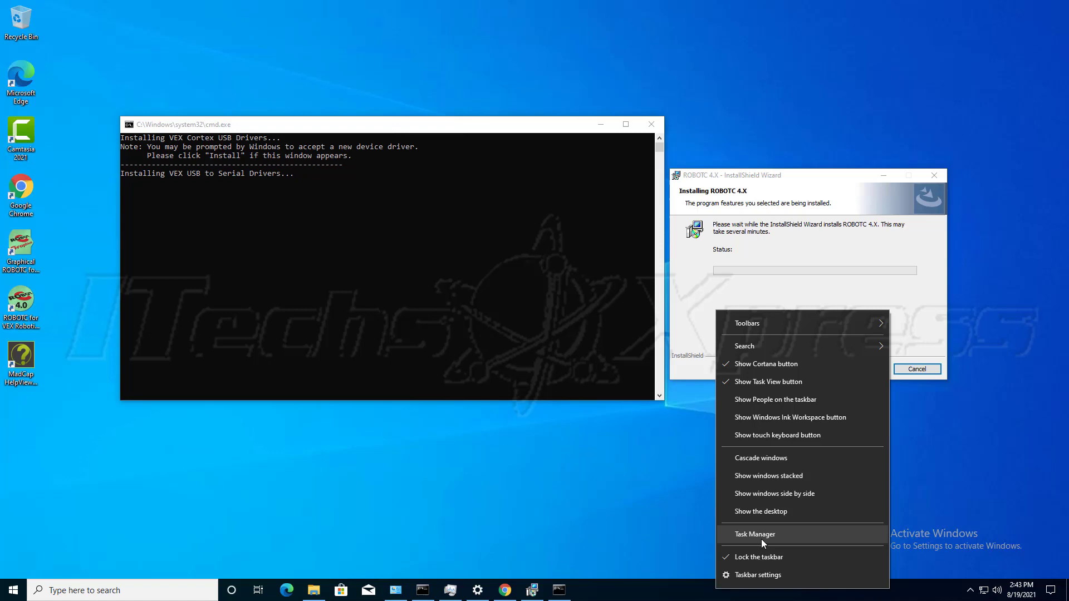
pyautogui.click(762, 539)
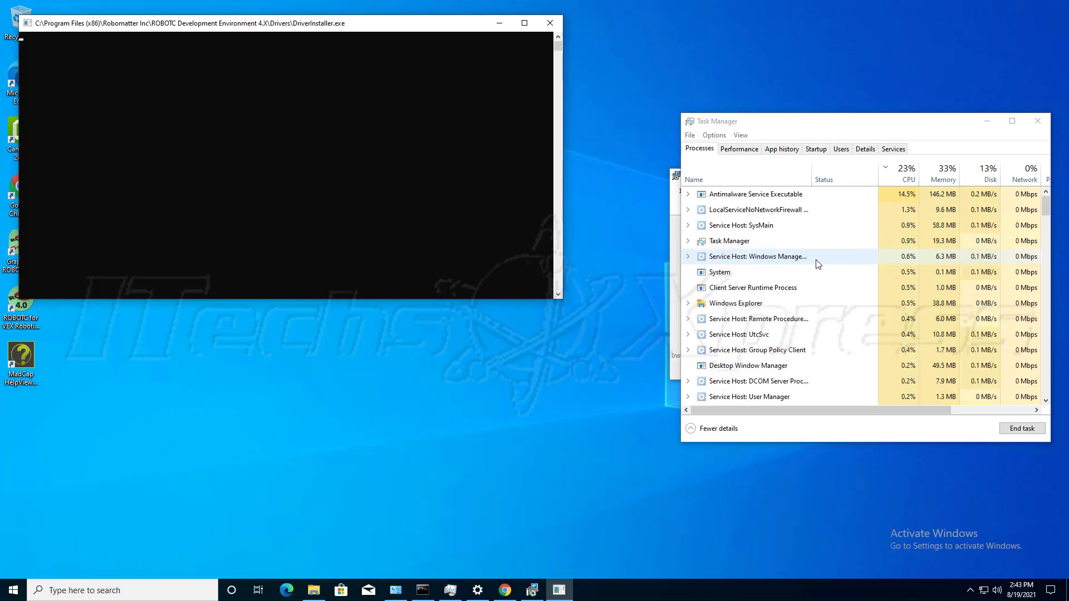
pyautogui.click(672, 295)
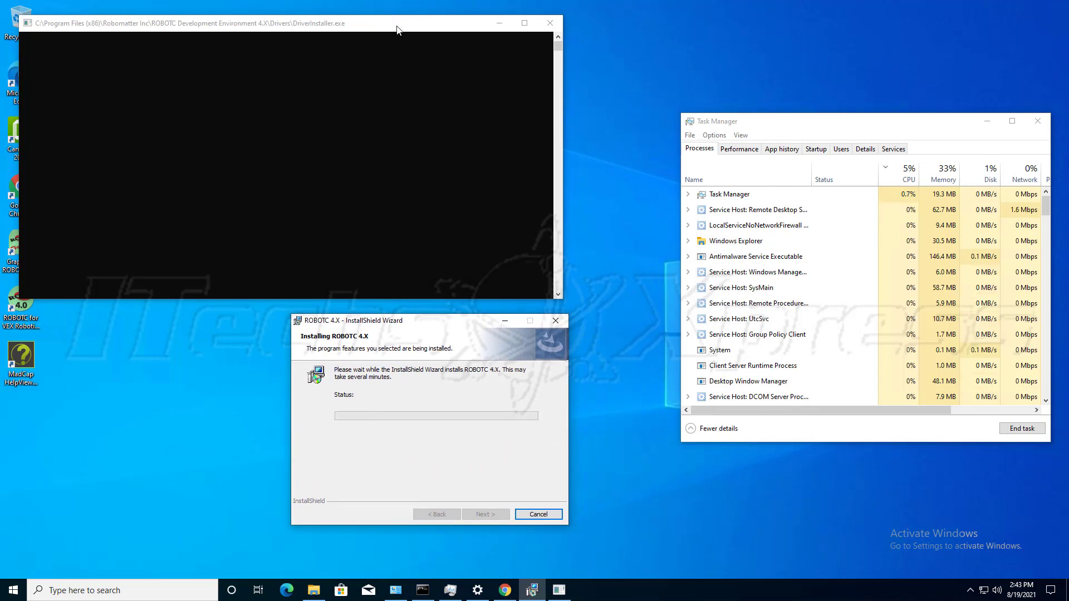
pyautogui.moveTo(398, 30); pyautogui.dragTo(491, 28)
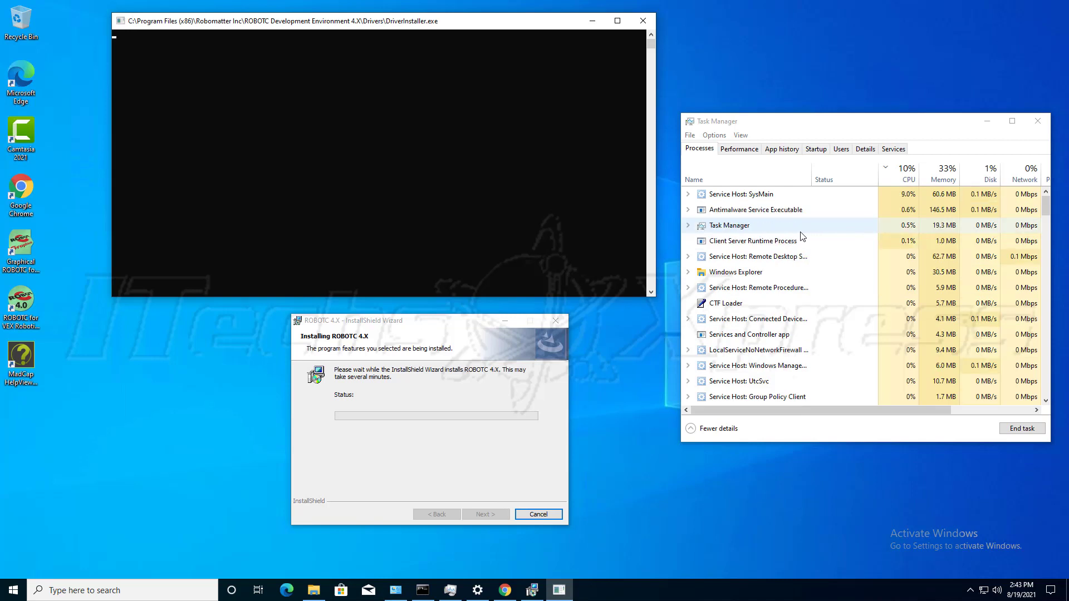
# - Focus Task Manager and select the Antimalware Service Executable process
pyautogui.click(792, 223)
pyautogui.click(792, 224)
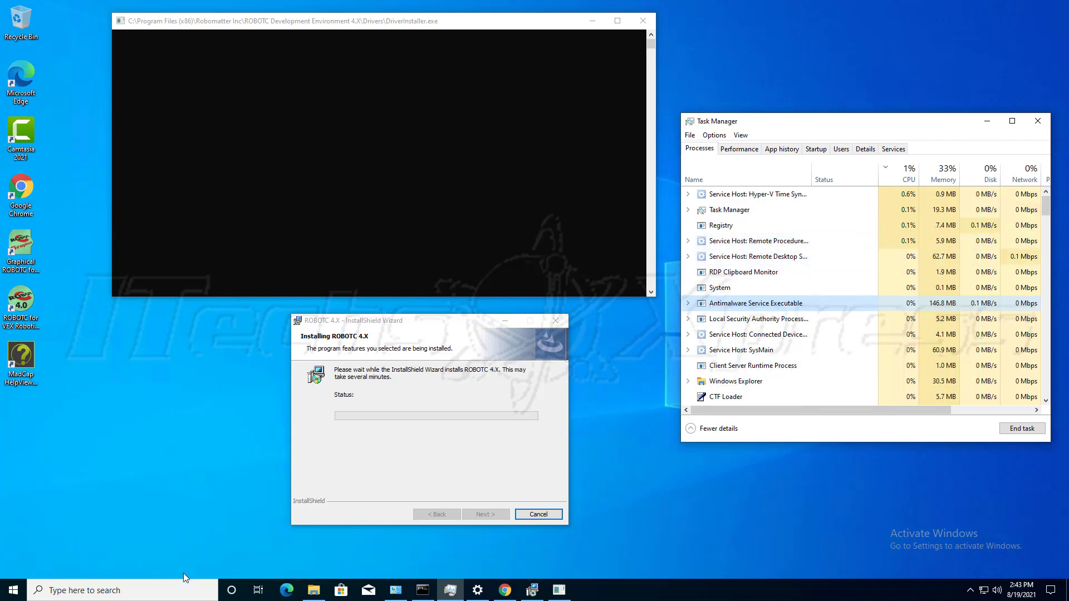
# - Launch Device Manager from the Start button's tools menu and expand the System devices category
pyautogui.rightClick(14, 593)
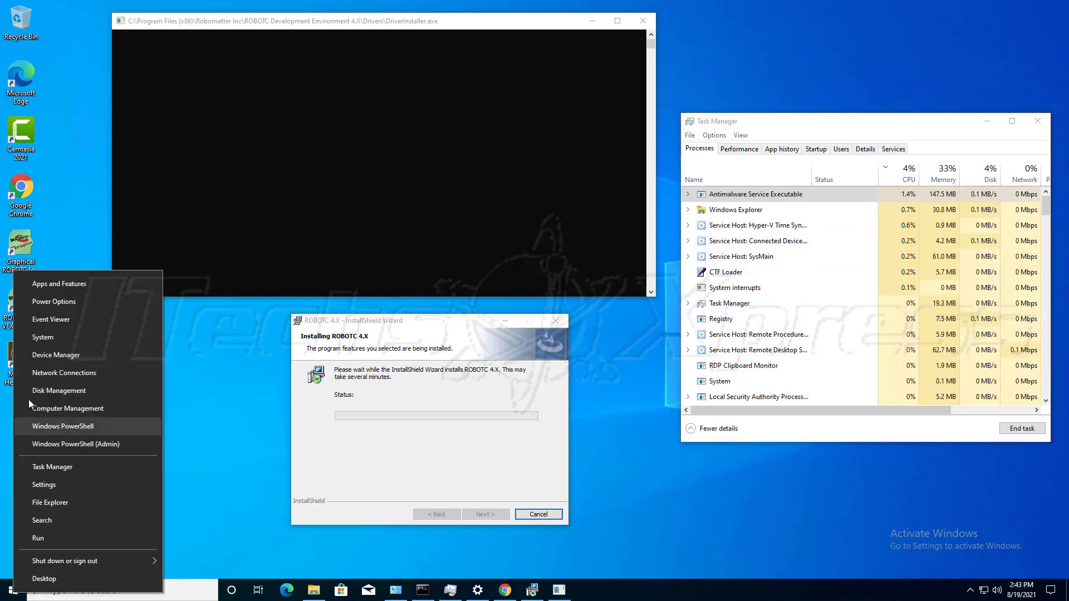
pyautogui.click(75, 358)
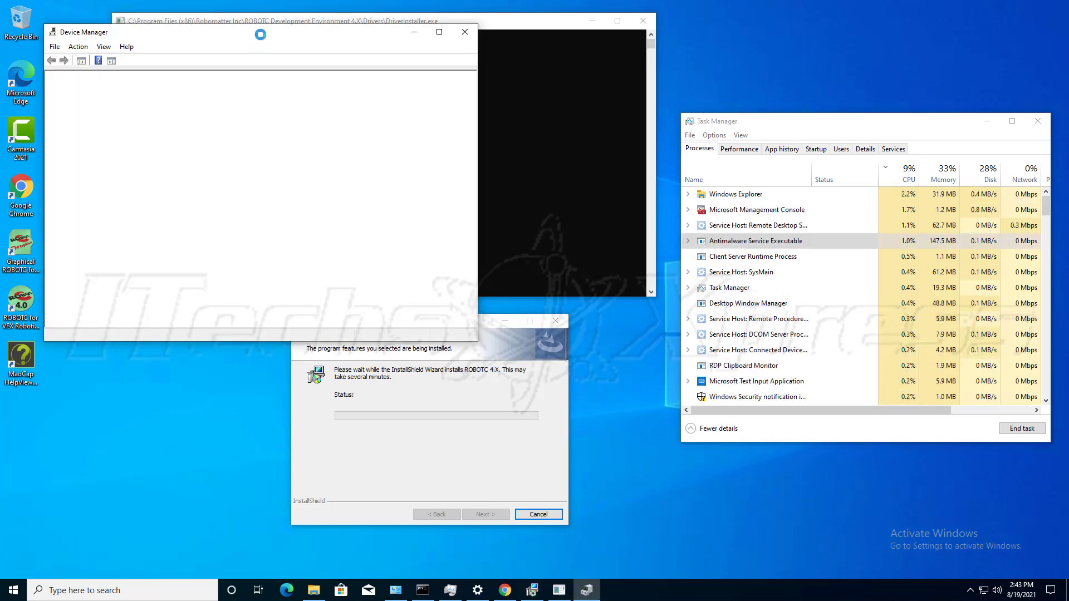
pyautogui.moveTo(261, 35); pyautogui.dragTo(270, 197)
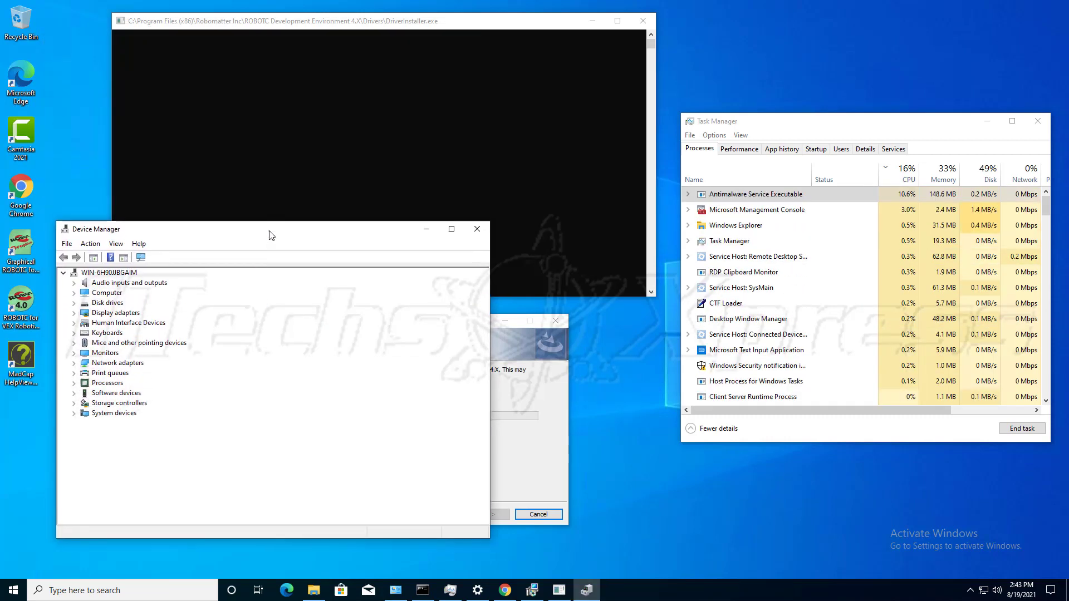
pyautogui.click(75, 375)
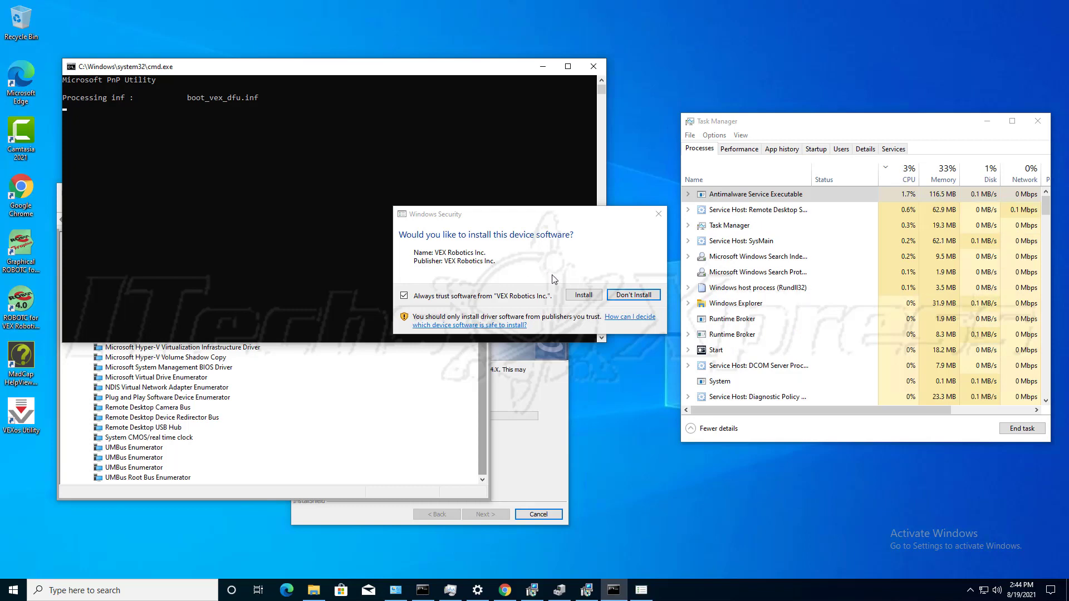
# - Approve installing the VEX Robotics device software and reposition the completed setup wizard
pyautogui.click(583, 295)
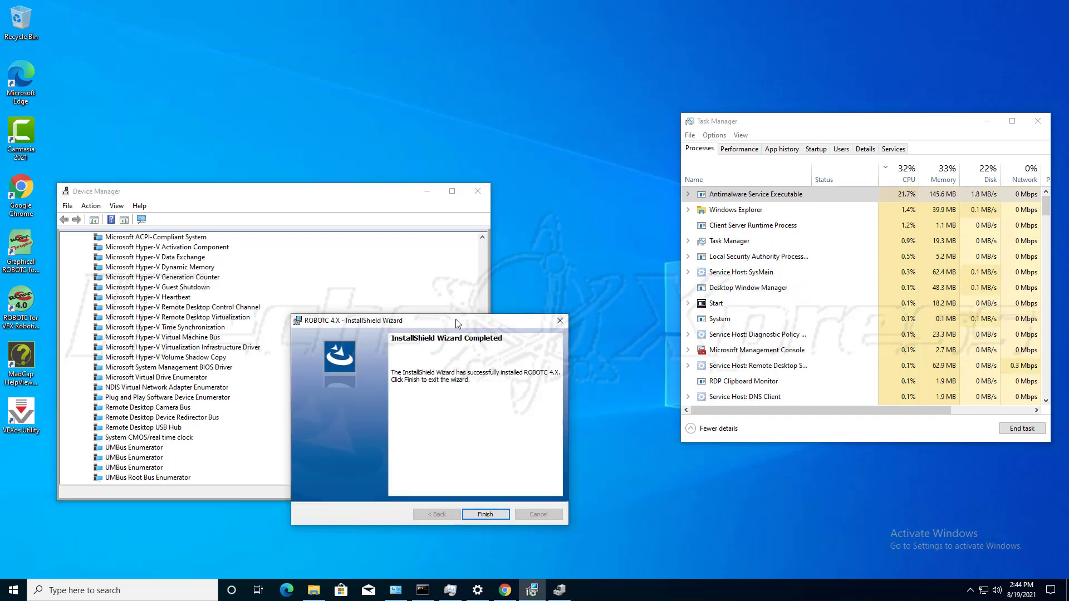
pyautogui.moveTo(459, 320); pyautogui.dragTo(558, 42)
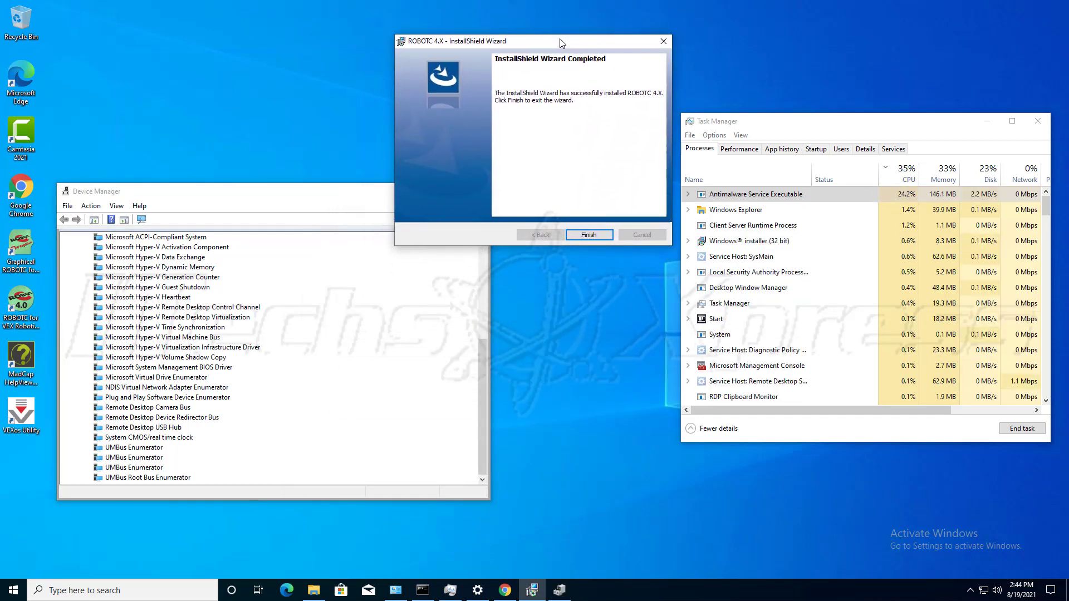
# - Finish the ROBOTC setup, then browse Storage controllers, Software devices, Processors, Human Interface Devices and Display adapters
pyautogui.click(591, 230)
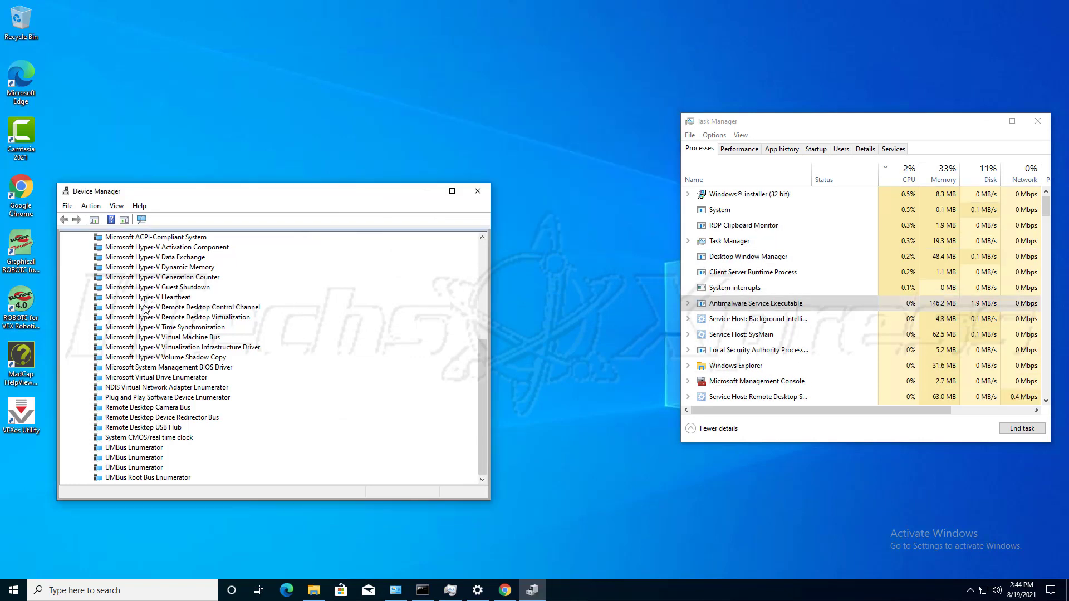
pyautogui.scroll(6, 121, 358)
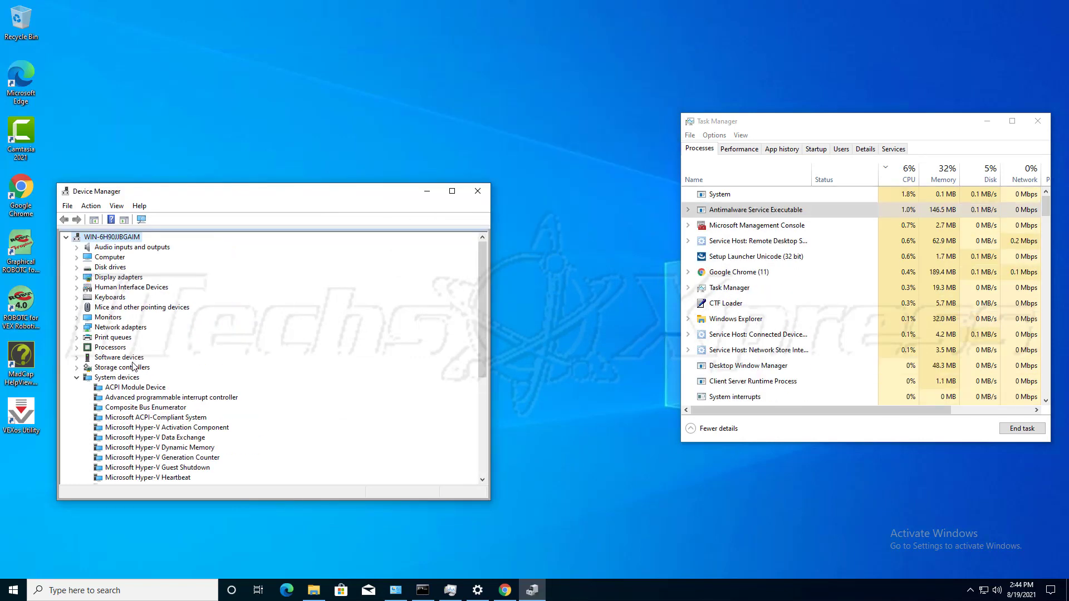
pyautogui.scroll(-5, 128, 367)
pyautogui.scroll(-1, 125, 367)
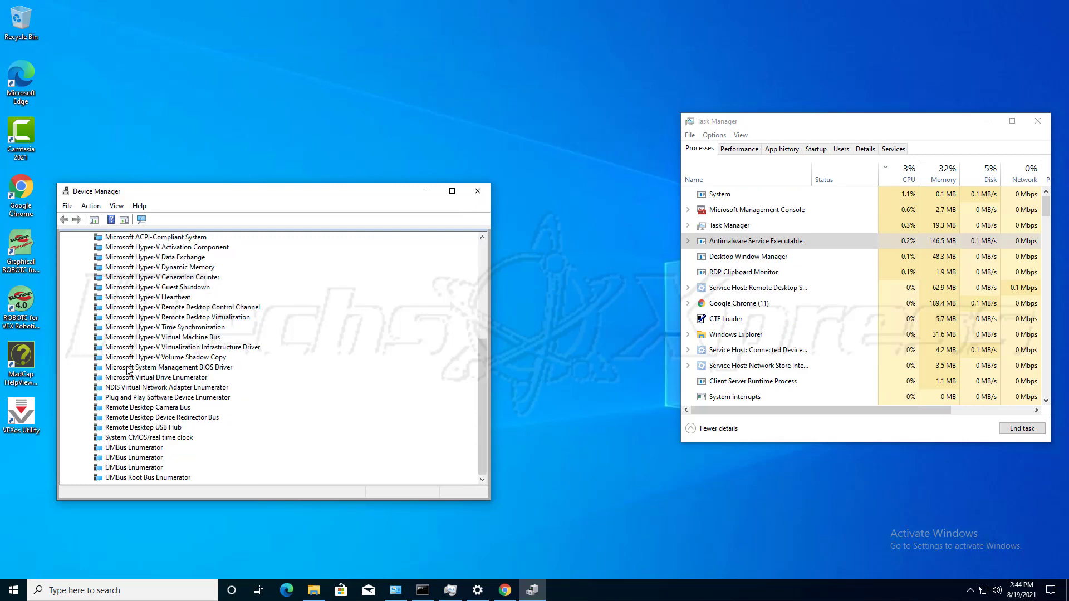
pyautogui.scroll(6, 121, 369)
pyautogui.click(78, 368)
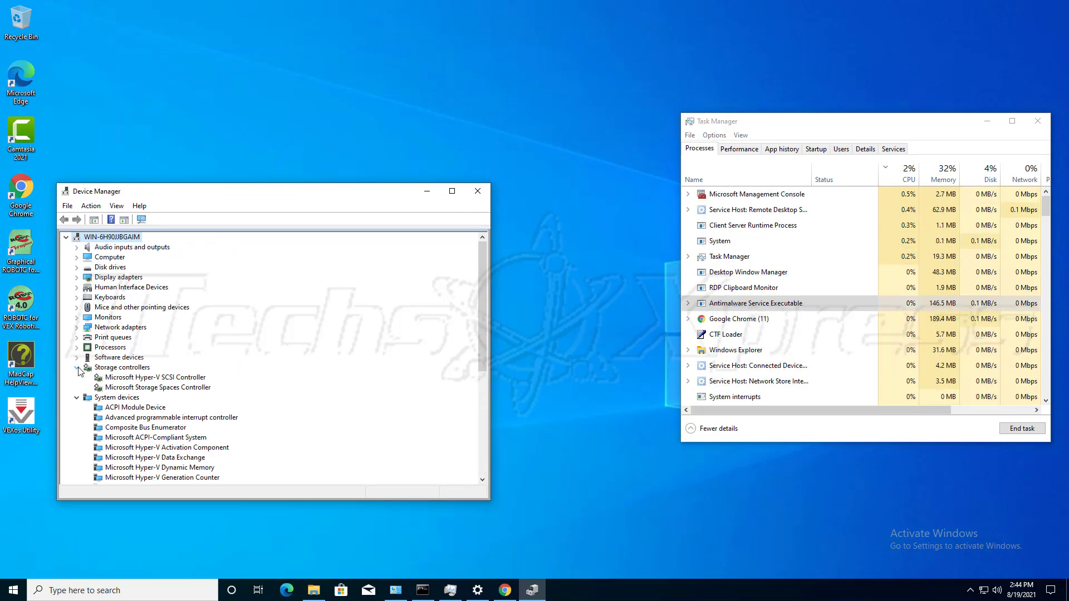
pyautogui.click(79, 359)
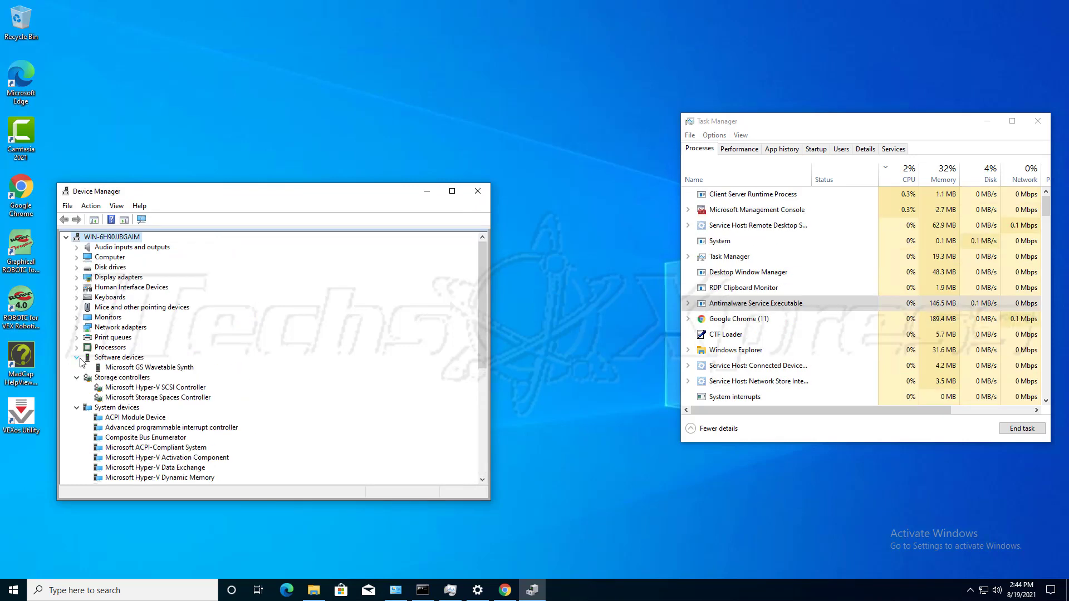
pyautogui.click(78, 348)
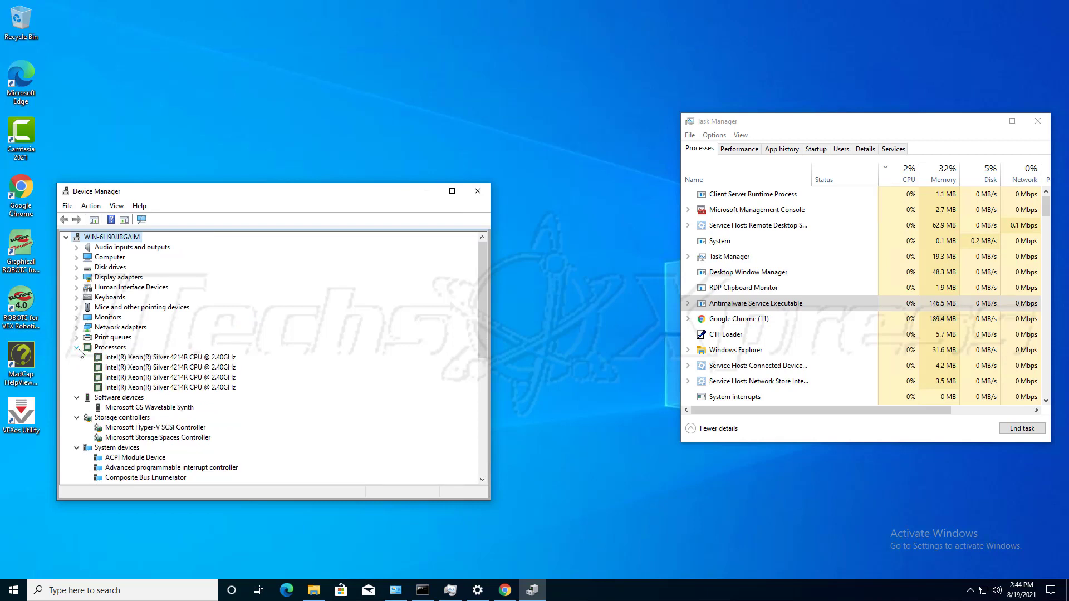
pyautogui.click(78, 348)
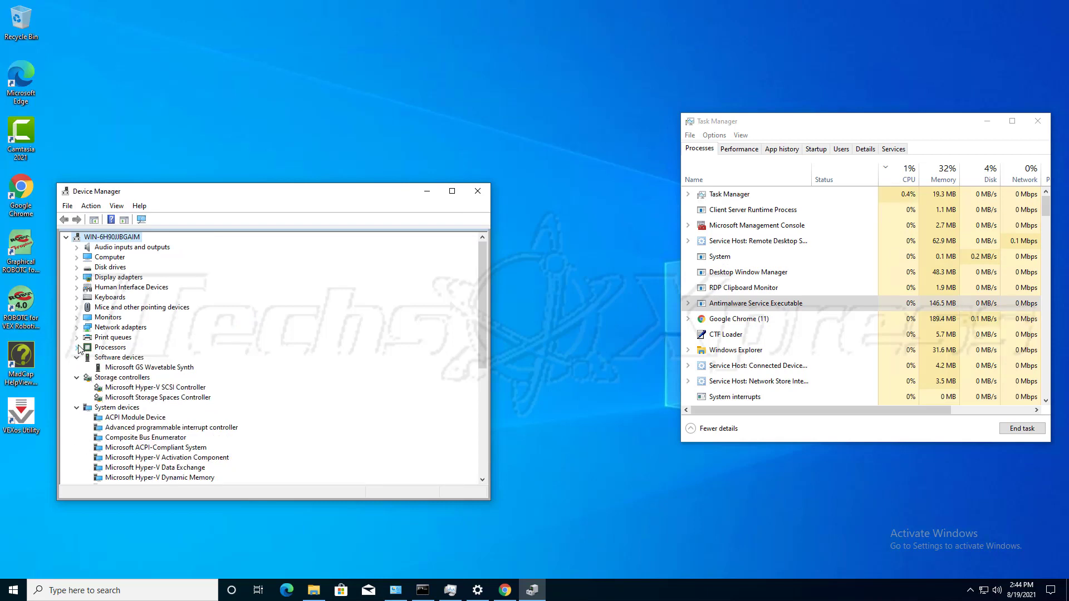
pyautogui.click(78, 287)
pyautogui.click(77, 288)
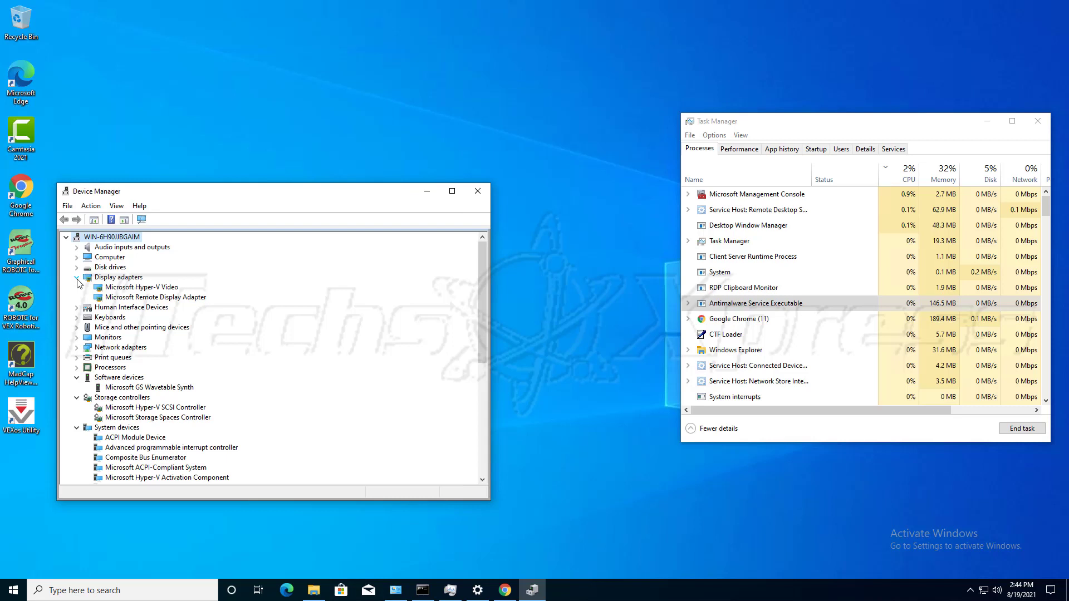
pyautogui.click(76, 278)
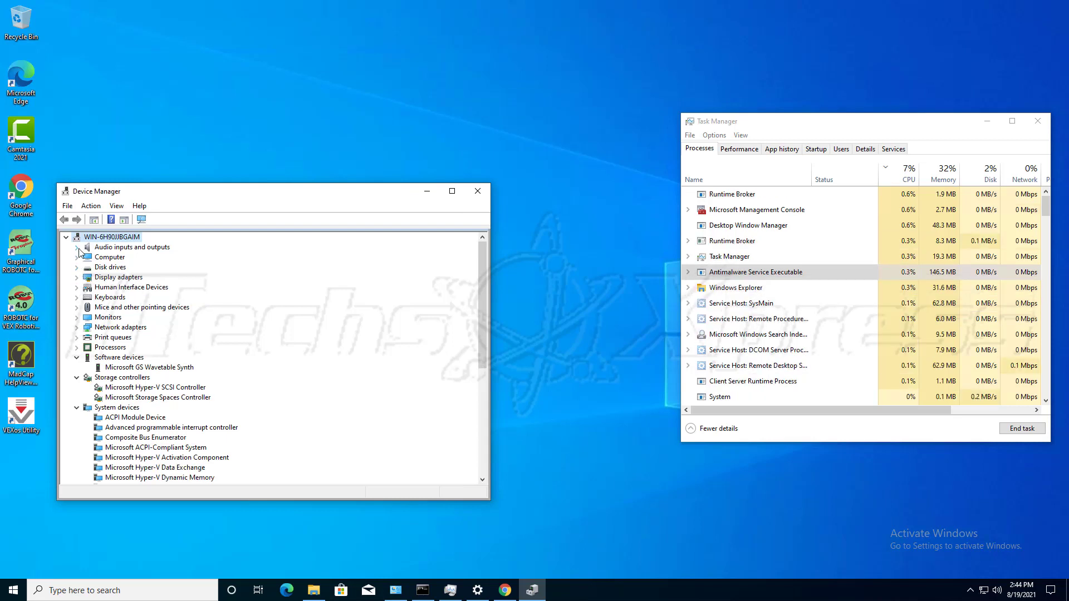
# - Close Device Manager and select the Graphical ROBOTC desktop shortcut to launch it
pyautogui.click(478, 191)
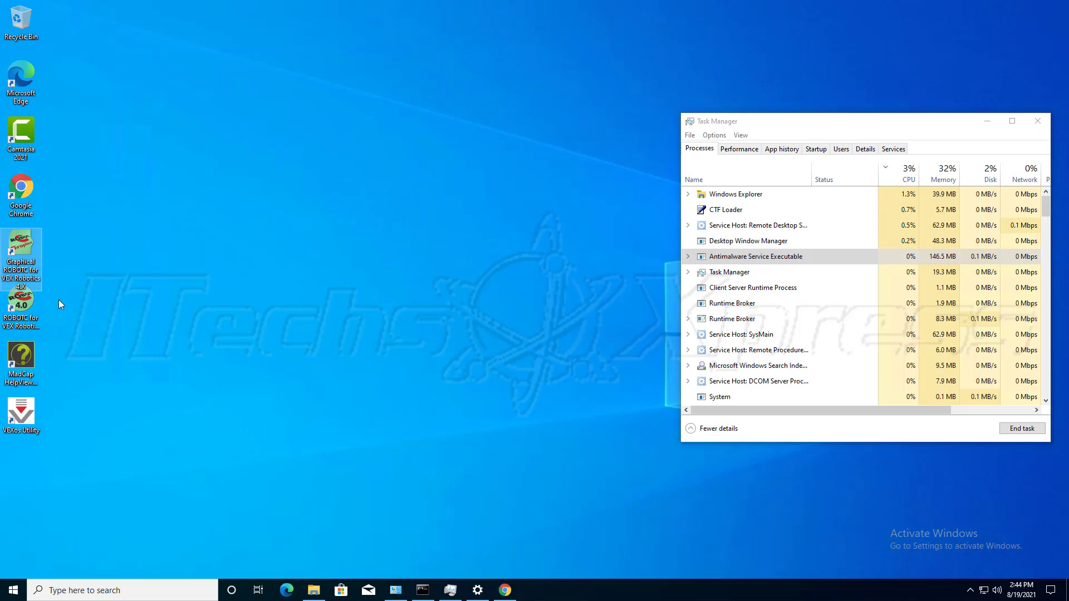
pyautogui.click(28, 307)
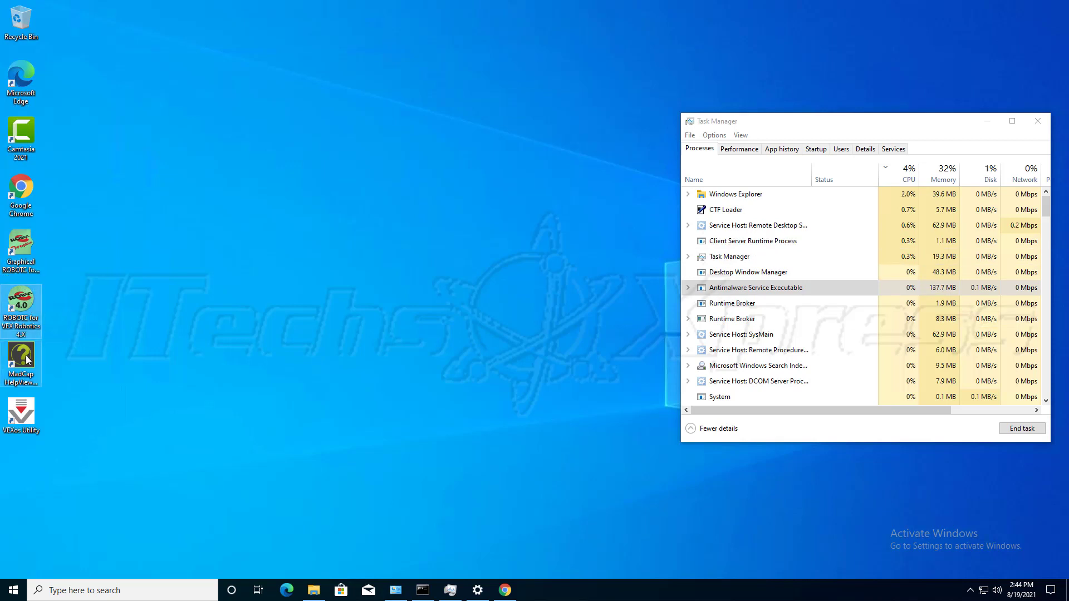
pyautogui.click(27, 278)
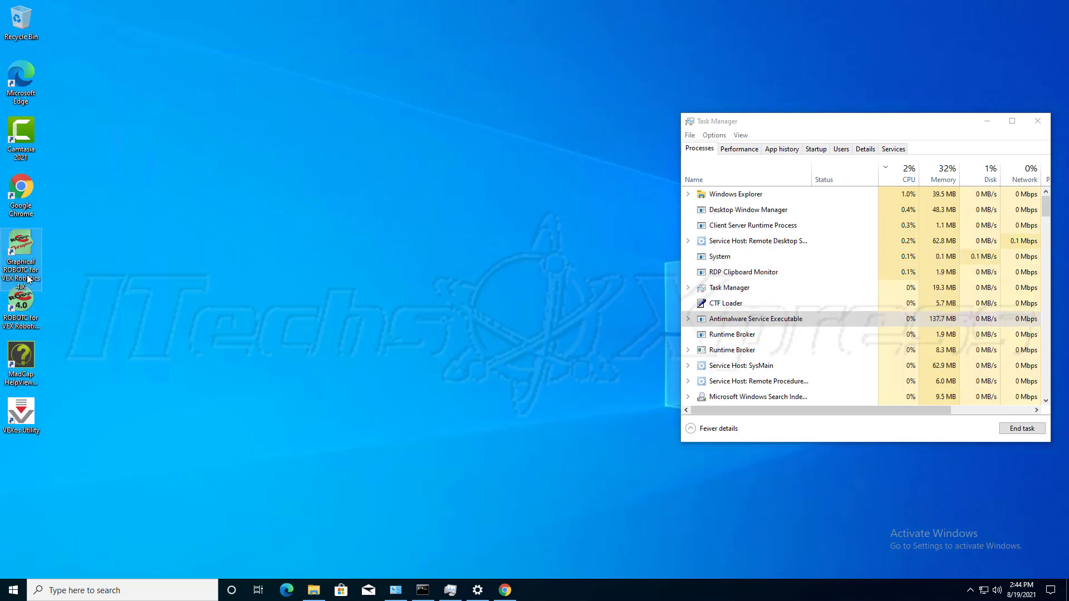